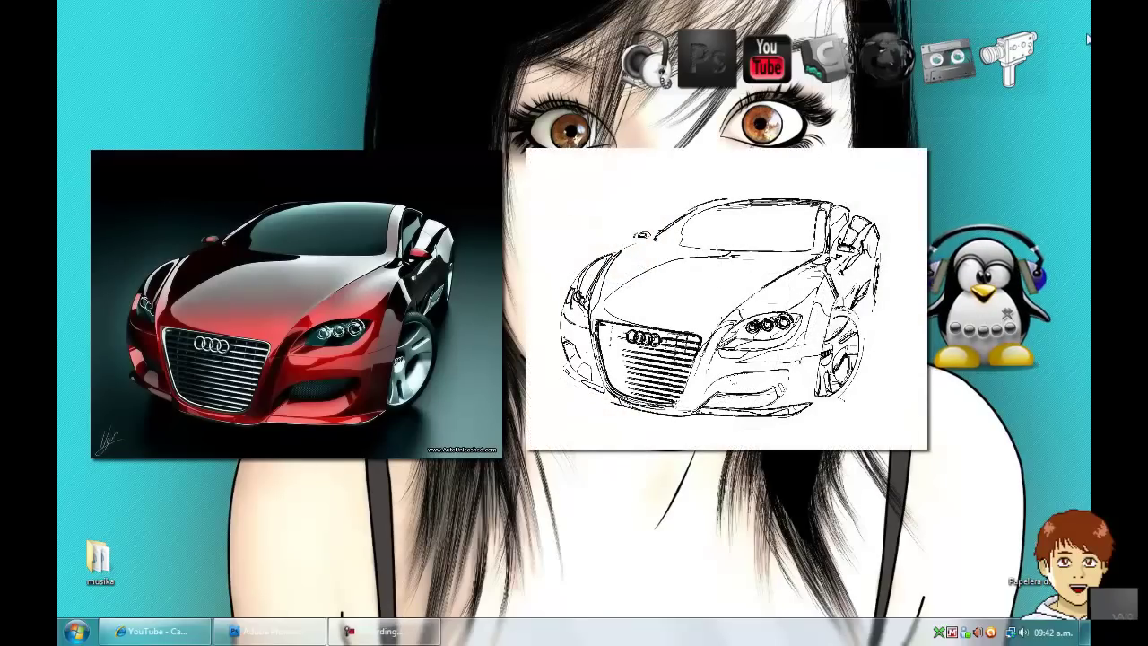
# Step: Bring up the YouTube channel, scroll through it and begin a tutorial idea suggestion
pyautogui.click(141, 637)
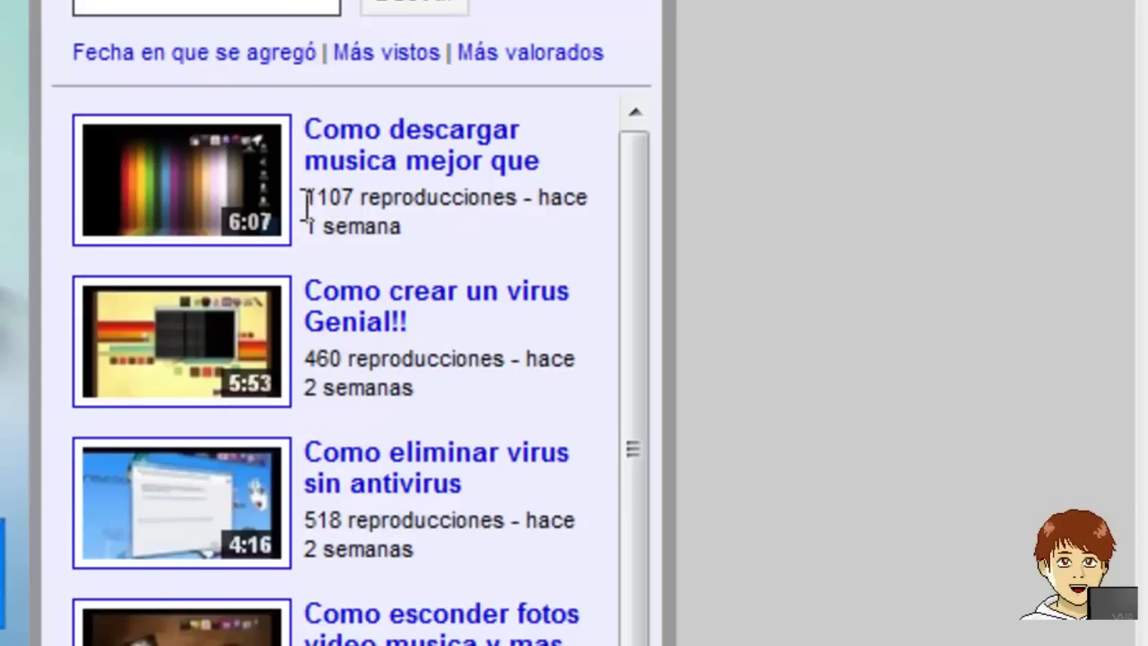
pyautogui.scroll(-2, 413, 251)
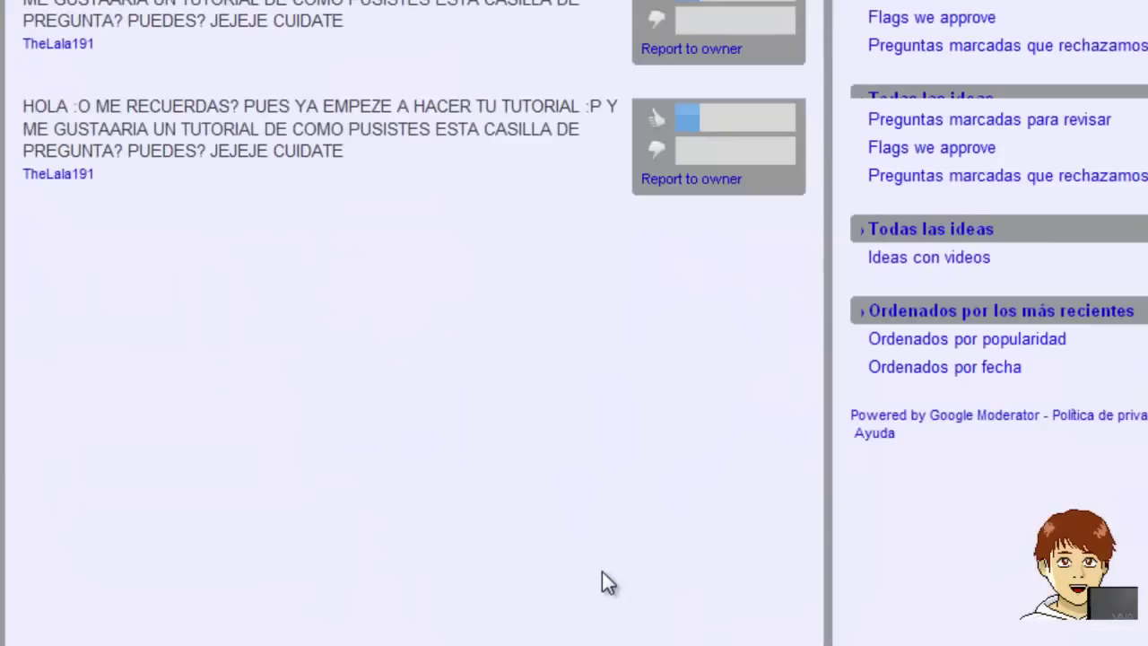
pyautogui.scroll(3, 140, 526)
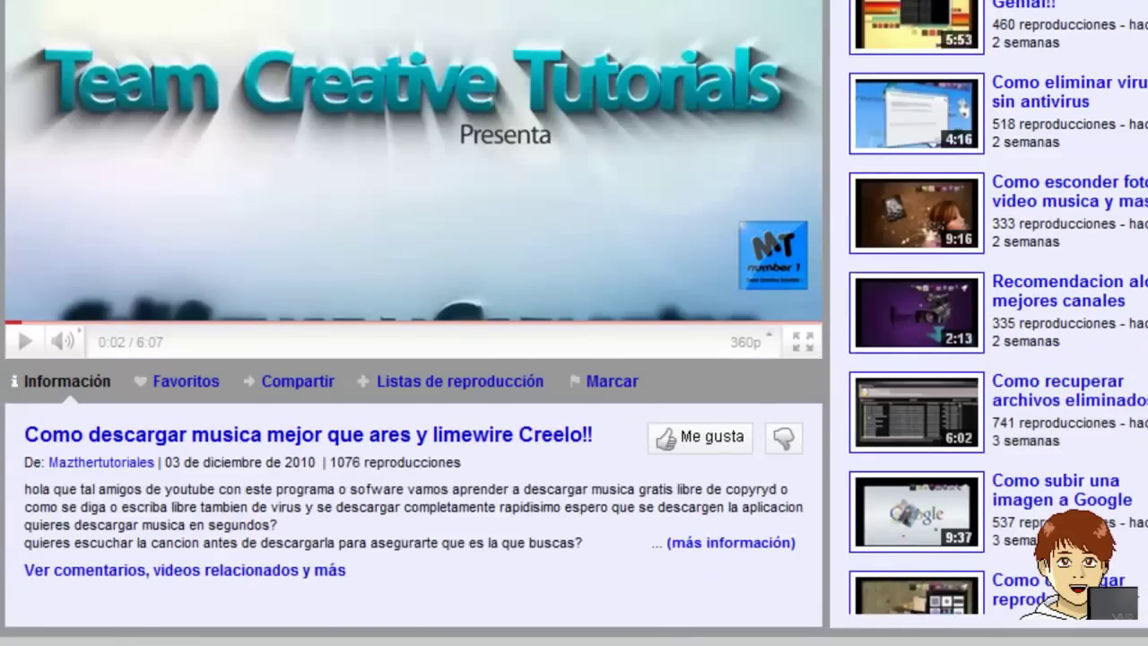
pyautogui.scroll(-5, 287, 587)
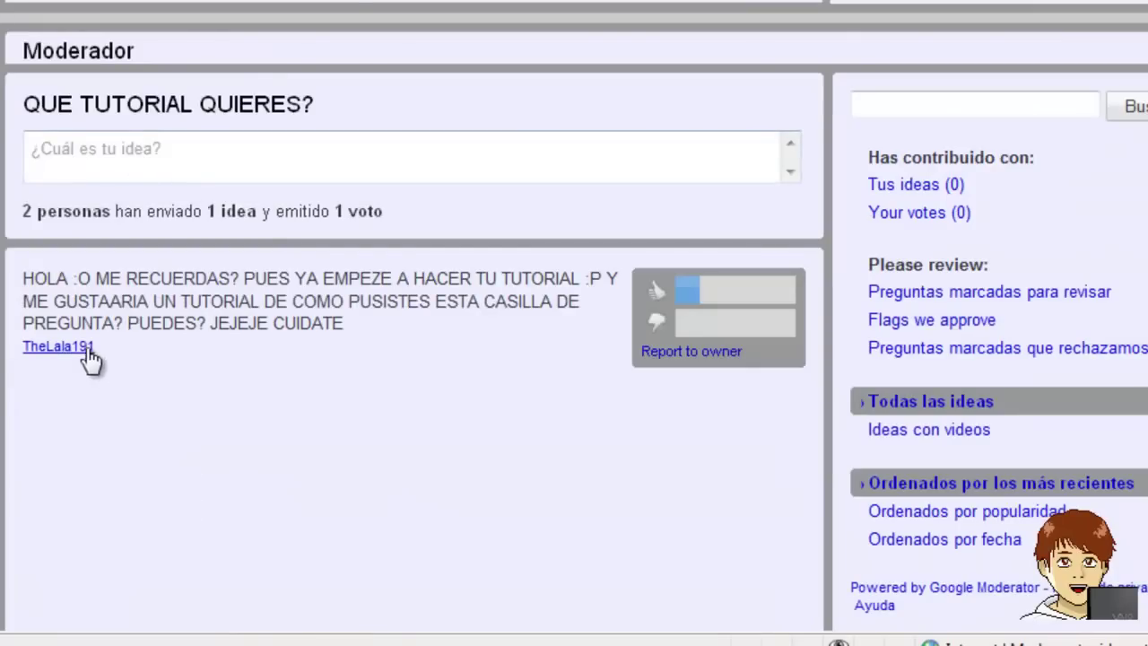
pyautogui.click(143, 148)
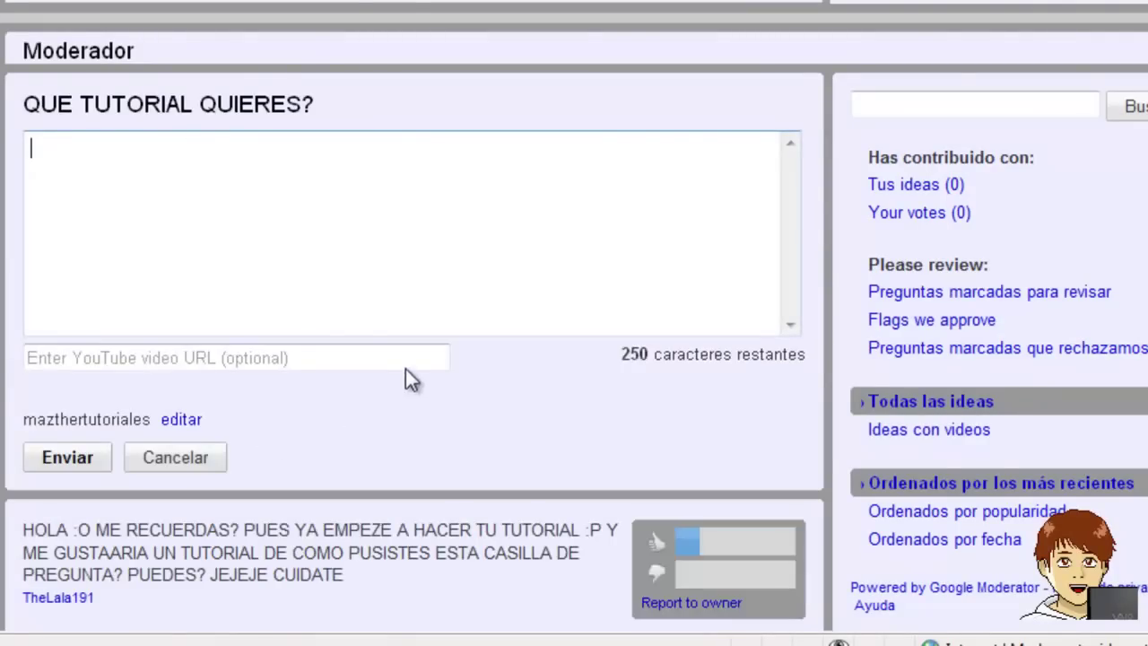
pyautogui.scroll(-3, 308, 341)
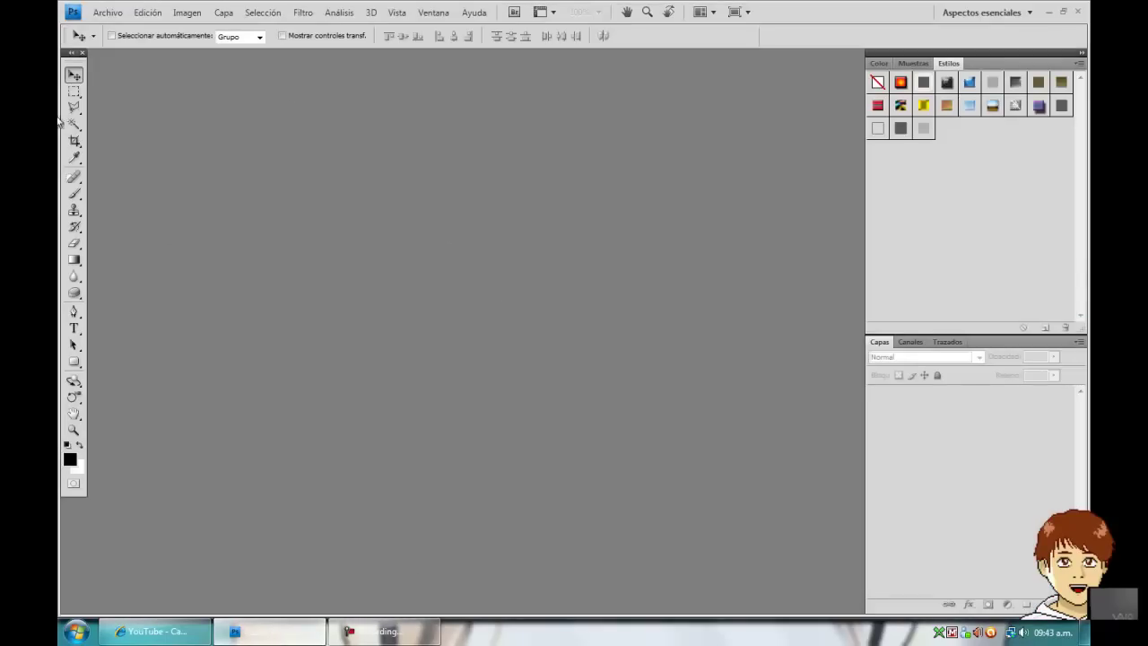
# Step: Open the red Audi car JPEG with Archivo > Abrir
pyautogui.click(108, 12)
pyautogui.click(128, 44)
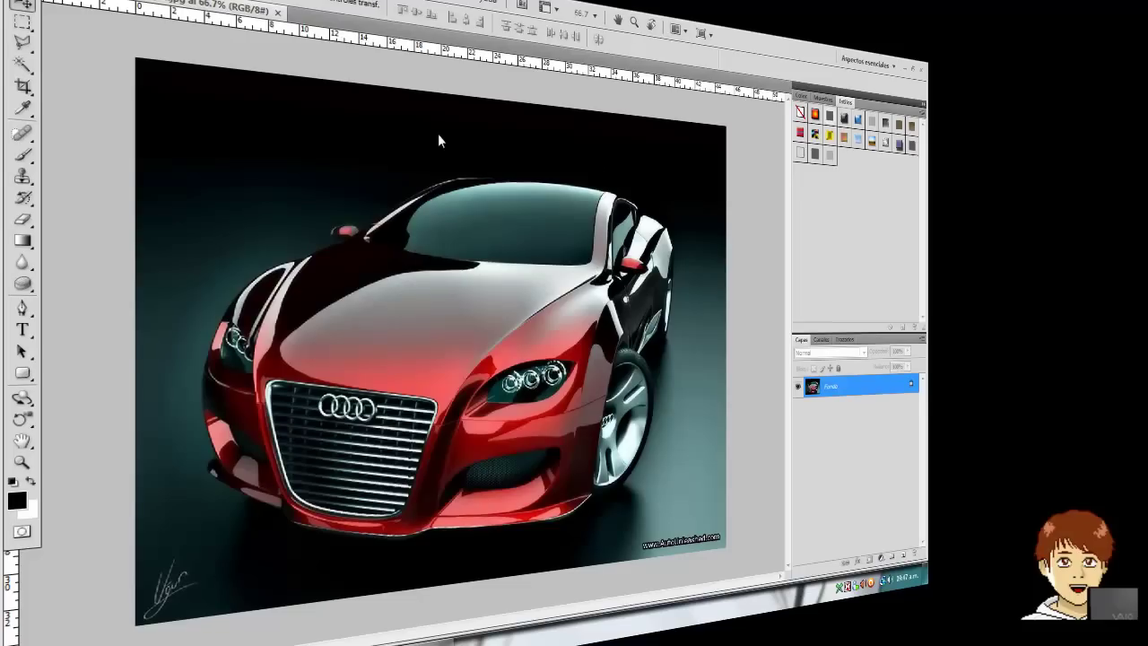
pyautogui.click(161, 52)
pyautogui.moveTo(509, 205)
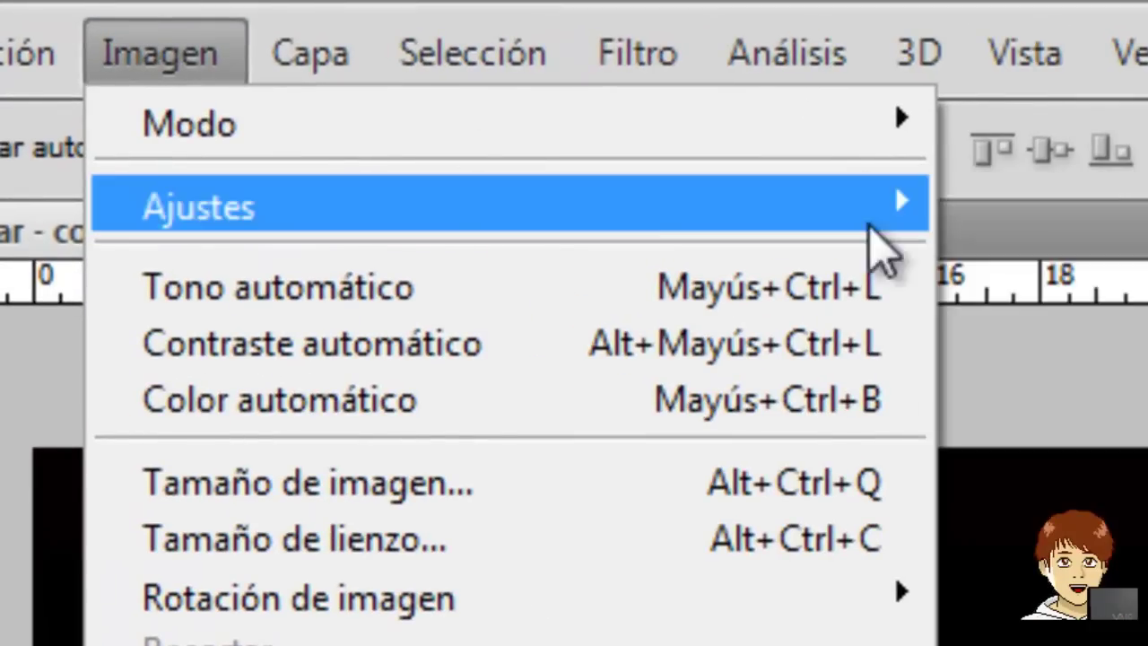
# Step: Lower Brillo to -48 in Brillo/contraste, keeping contrast at 0
pyautogui.click(1113, 260)
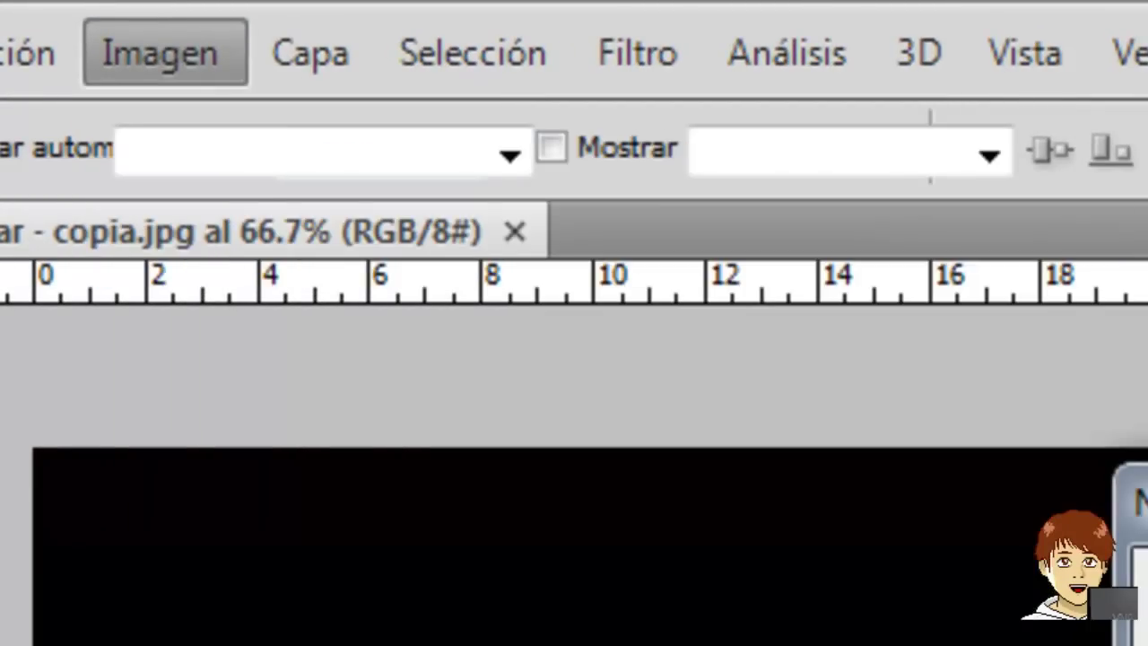
pyautogui.click(192, 55)
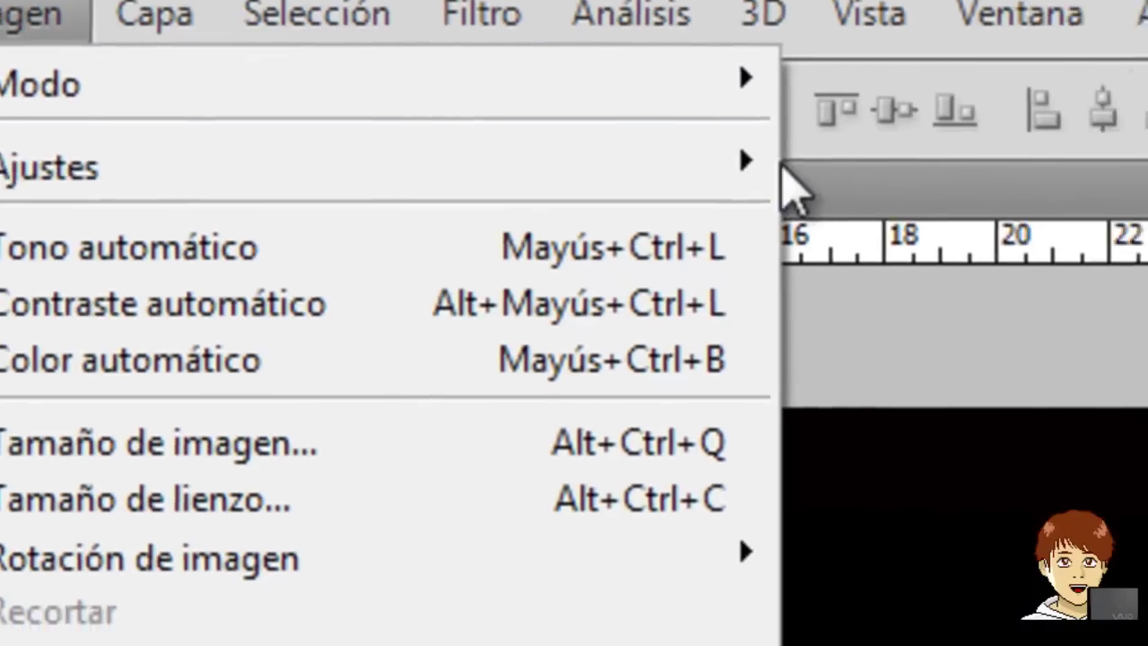
pyautogui.moveTo(269, 165)
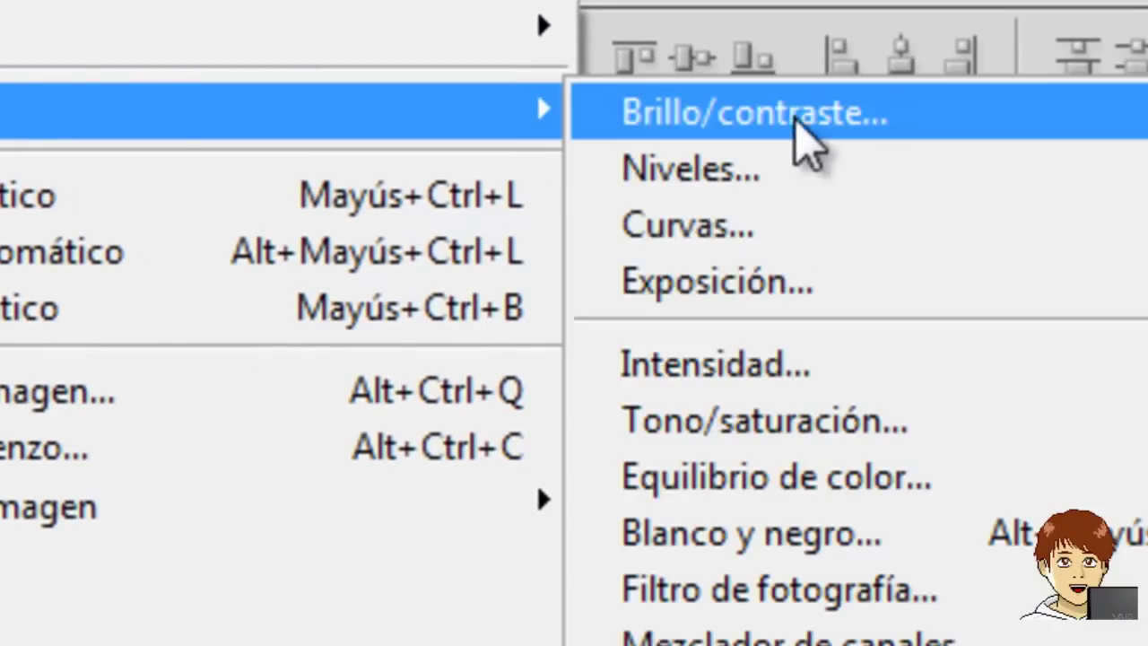
pyautogui.click(797, 121)
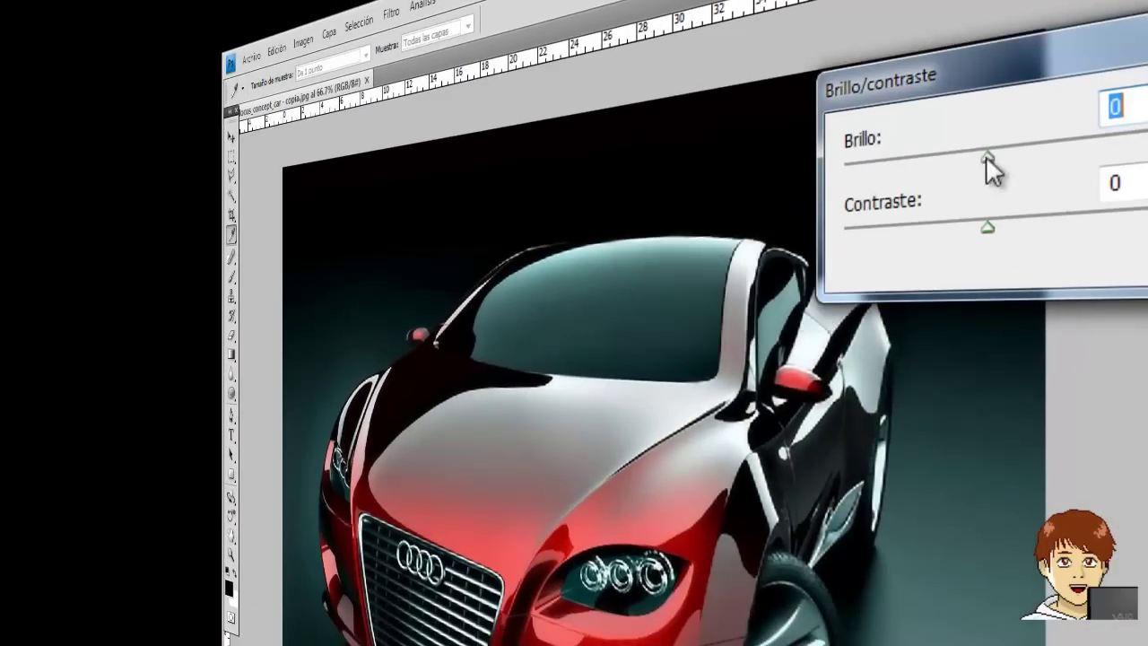
pyautogui.moveTo(990, 170); pyautogui.dragTo(949, 174)
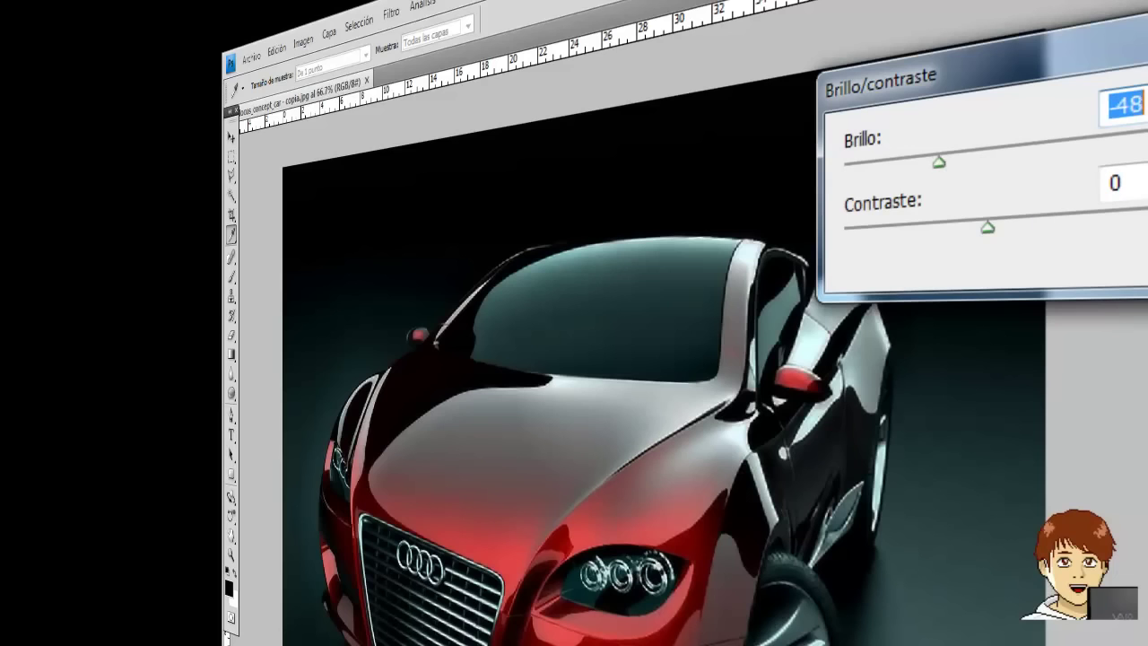
pyautogui.press('Return')
pyautogui.press('v')
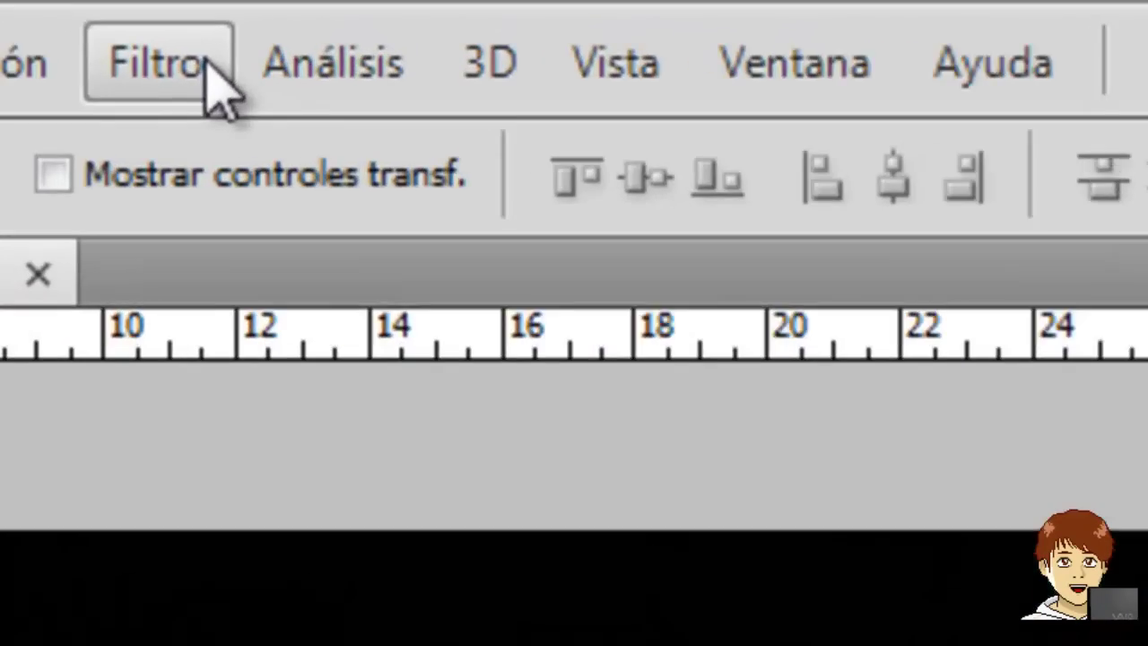
# Step: Open Filtro > Desenfocar > Desenfoque suavizado and zoom its preview out to the whole car
pyautogui.click(293, 14)
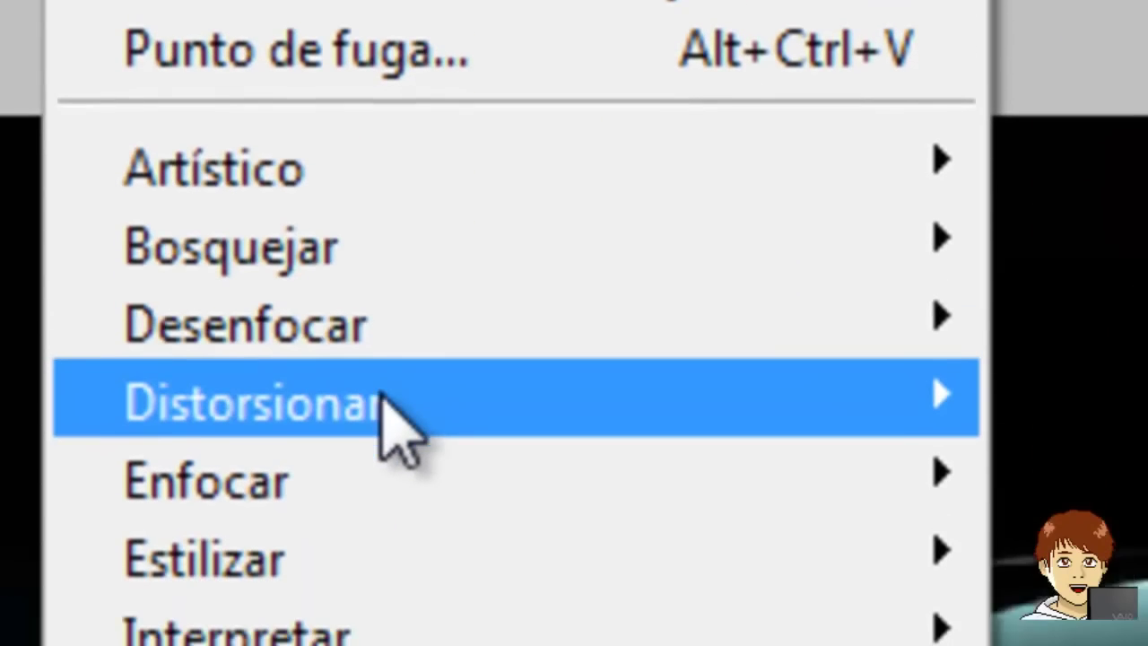
pyautogui.moveTo(269, 299)
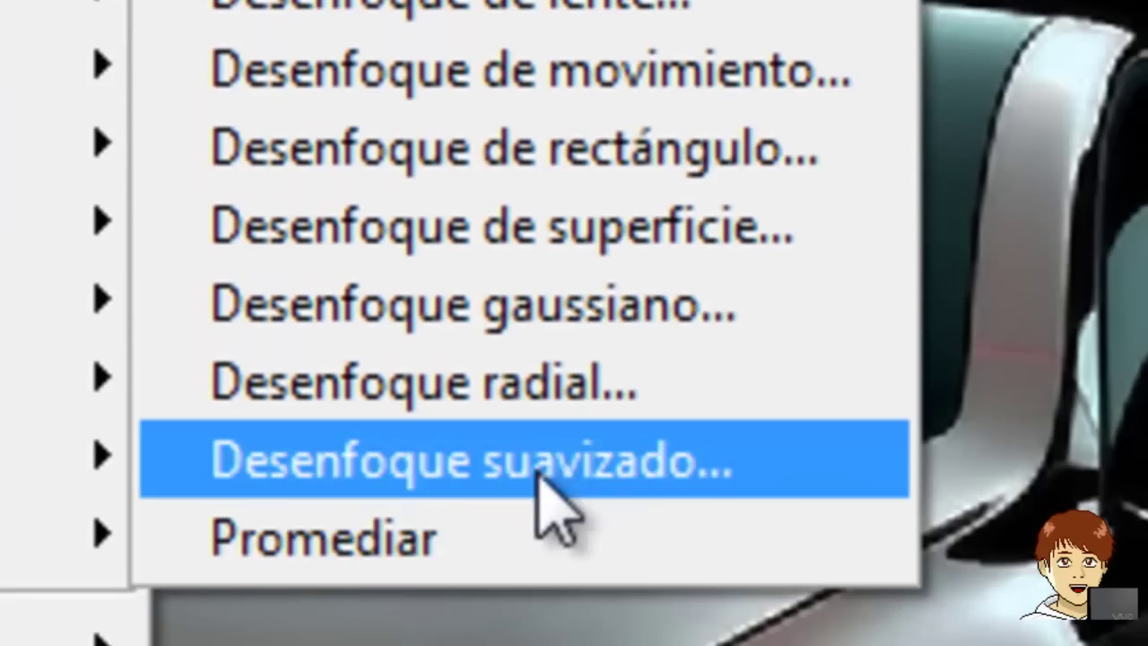
pyautogui.click(537, 473)
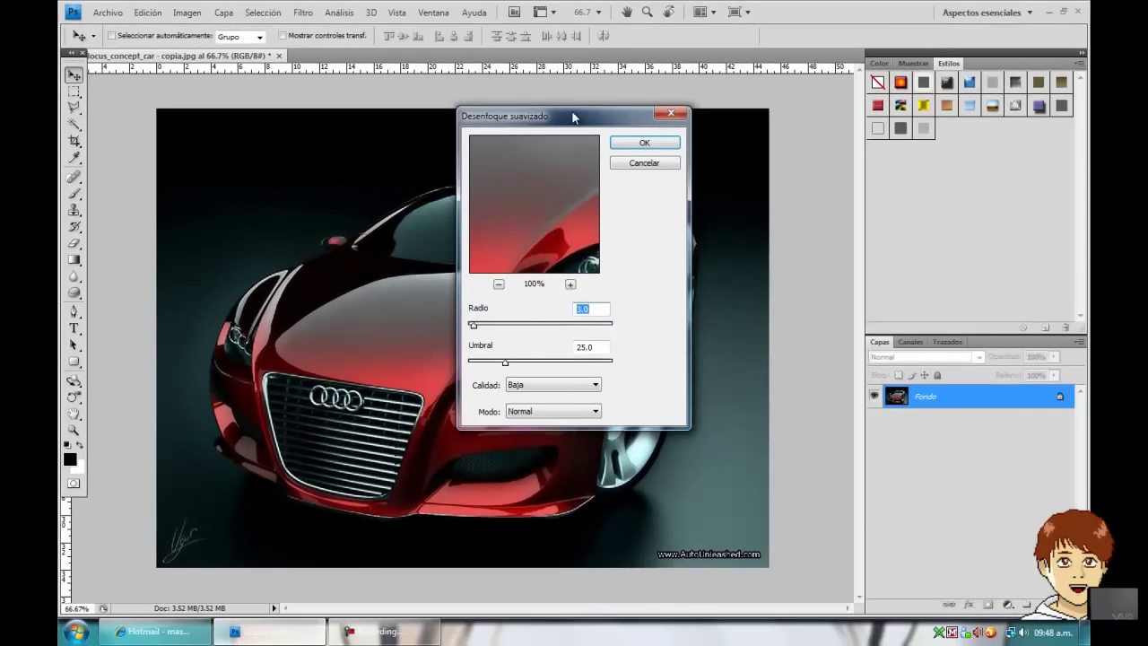
pyautogui.moveTo(574, 115); pyautogui.dragTo(711, 89)
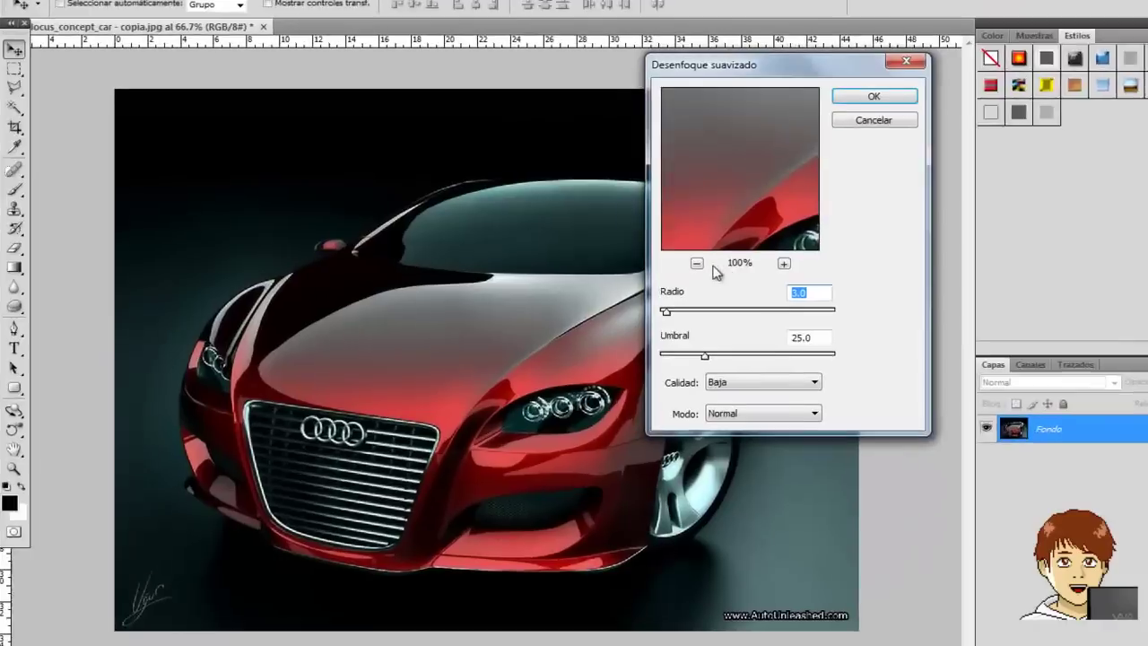
pyautogui.click(635, 256)
pyautogui.click(636, 256)
pyautogui.click(828, 278)
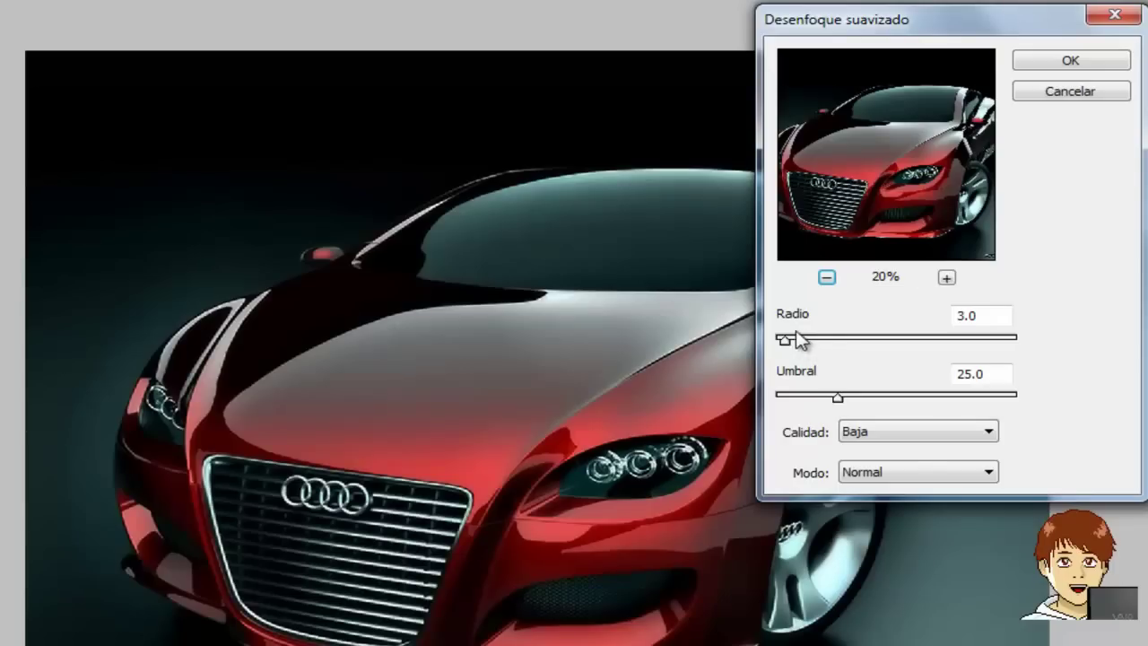
# Step: Set the blur Calidad to Alta and Modo to Sólo borde
pyautogui.click(951, 436)
pyautogui.click(933, 480)
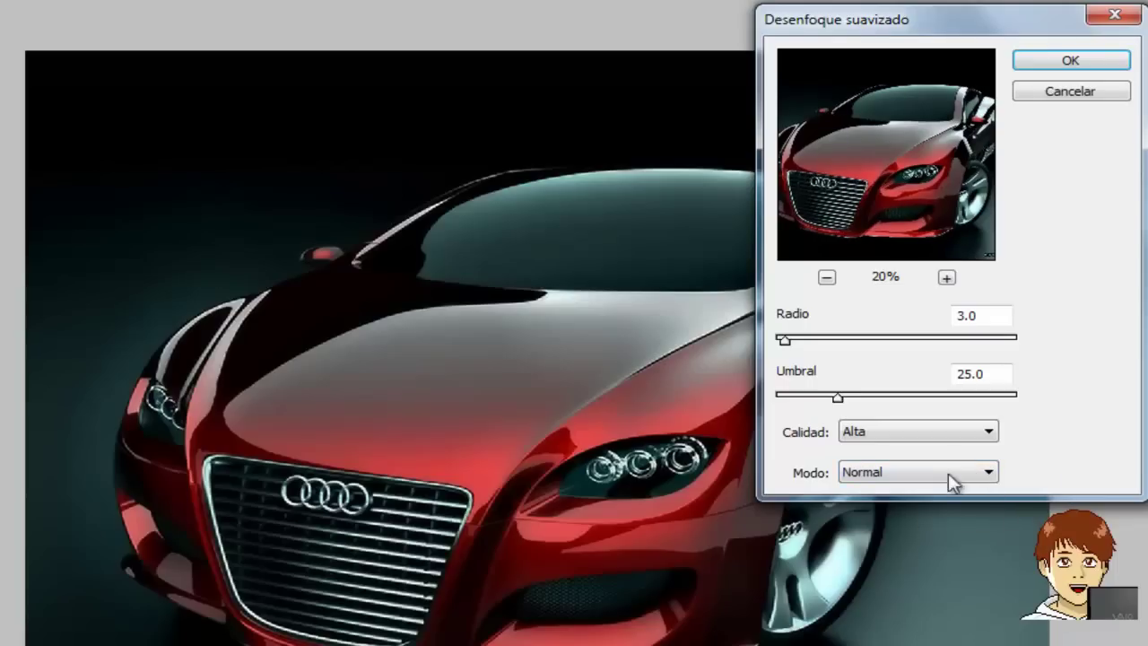
pyautogui.click(951, 472)
pyautogui.click(945, 507)
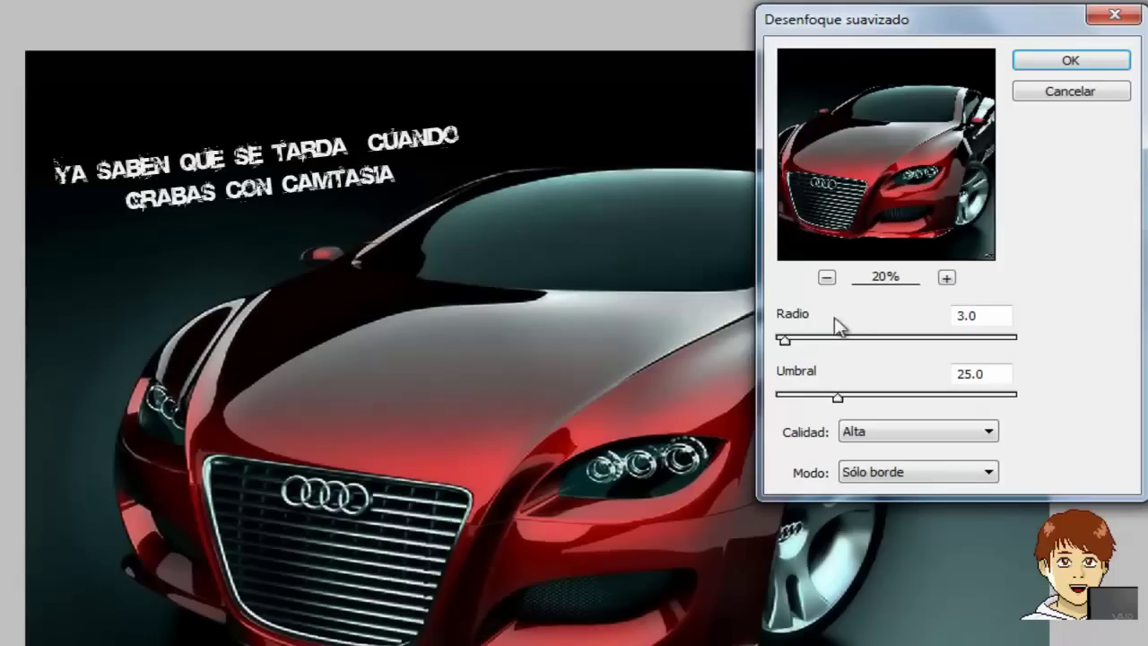
# Step: Apply Desenfoque suavizado with Radio 53.3 and Umbral 56.8, leaving white outlines on black
pyautogui.moveTo(785, 342); pyautogui.dragTo(902, 341)
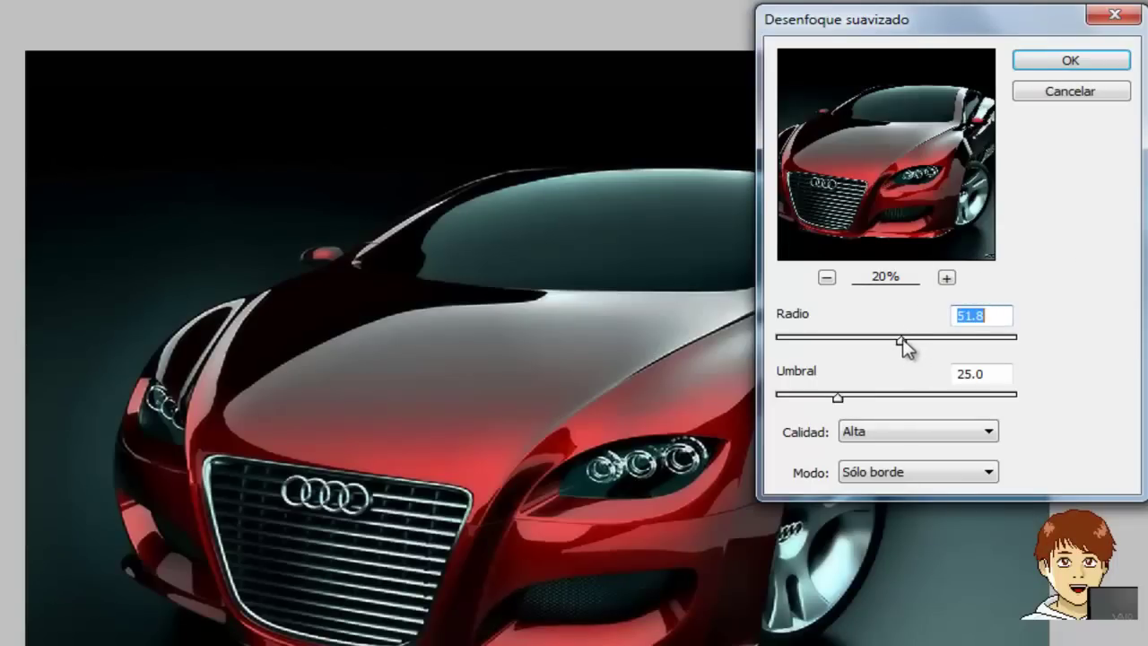
pyautogui.moveTo(902, 346); pyautogui.dragTo(915, 350)
pyautogui.moveTo(909, 341); pyautogui.dragTo(1050, 331)
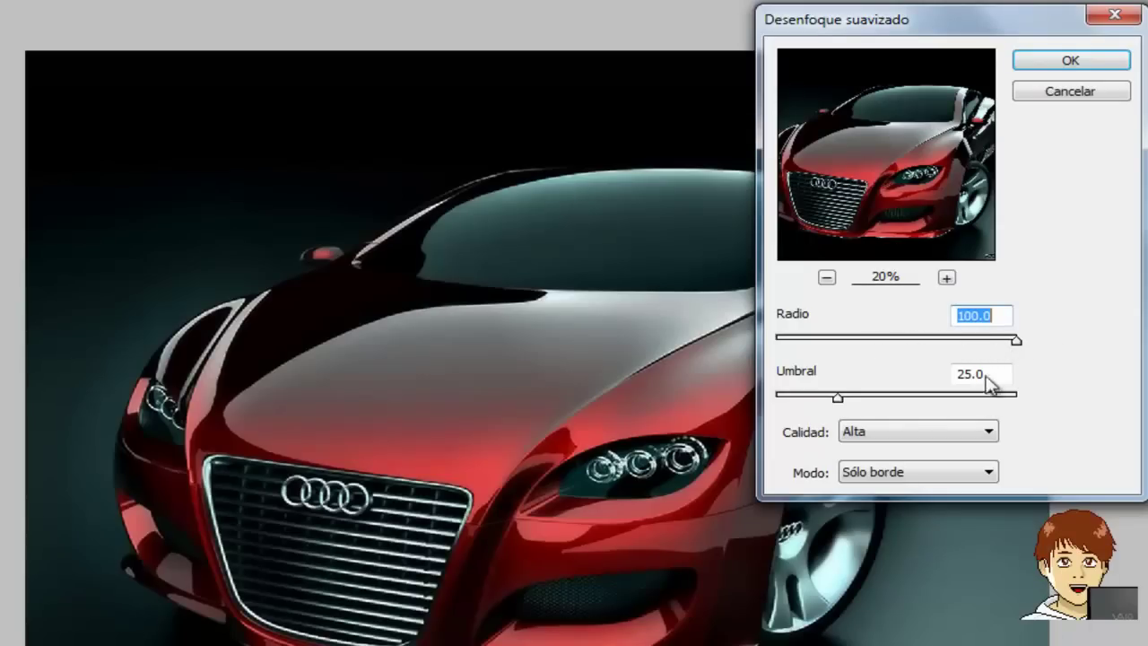
pyautogui.click(906, 314)
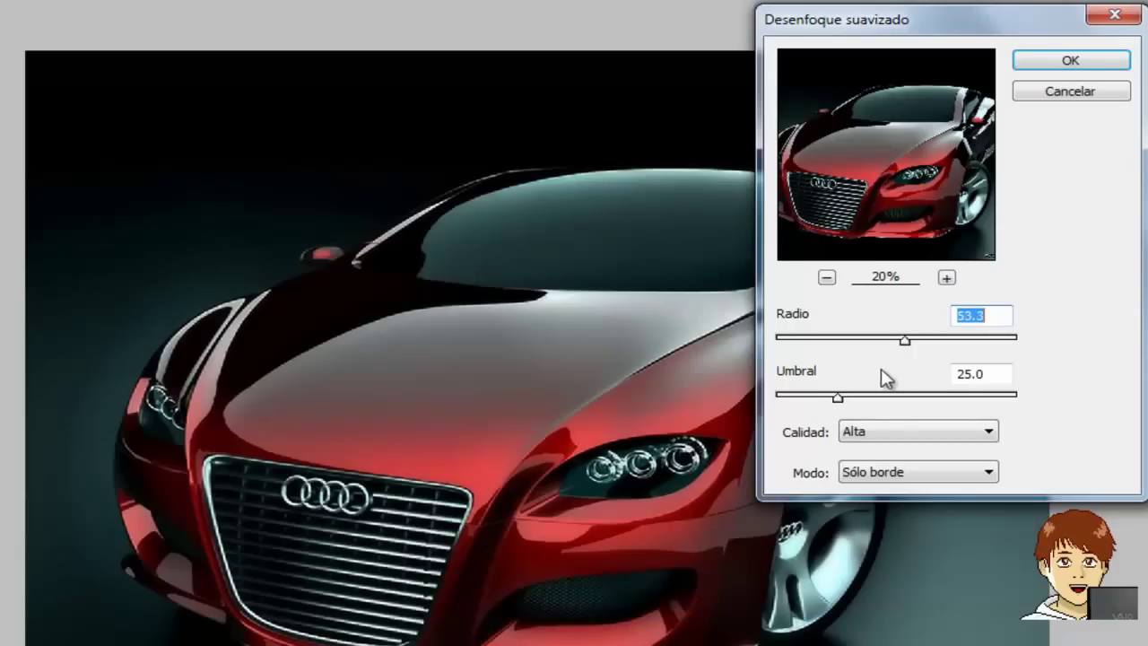
pyautogui.click(913, 395)
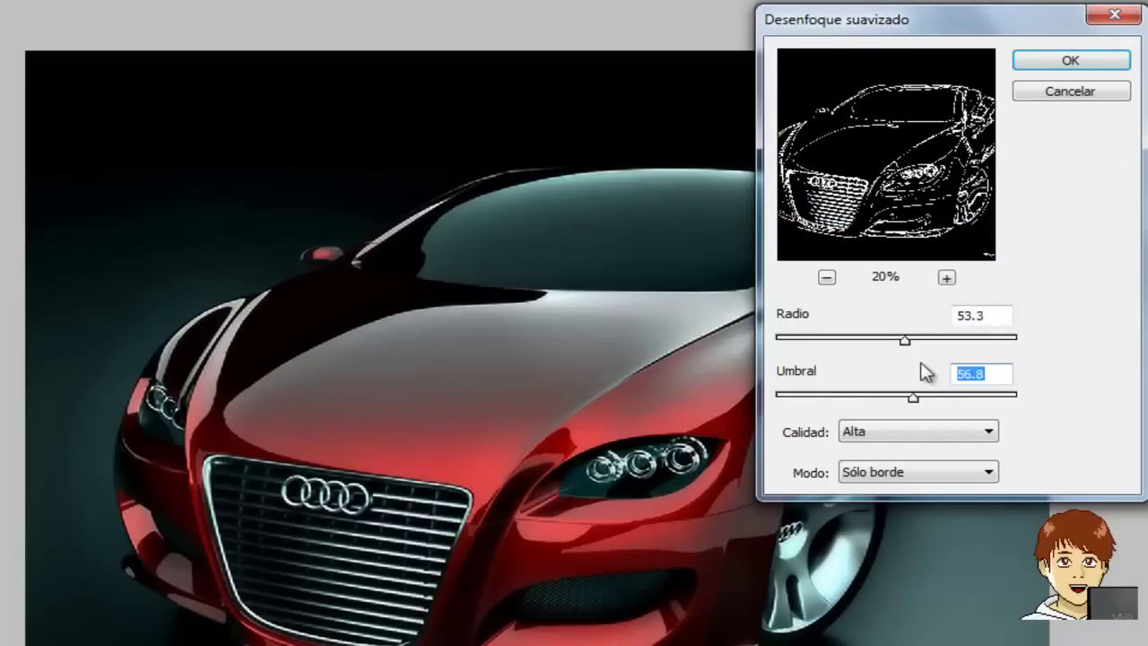
pyautogui.click(998, 316)
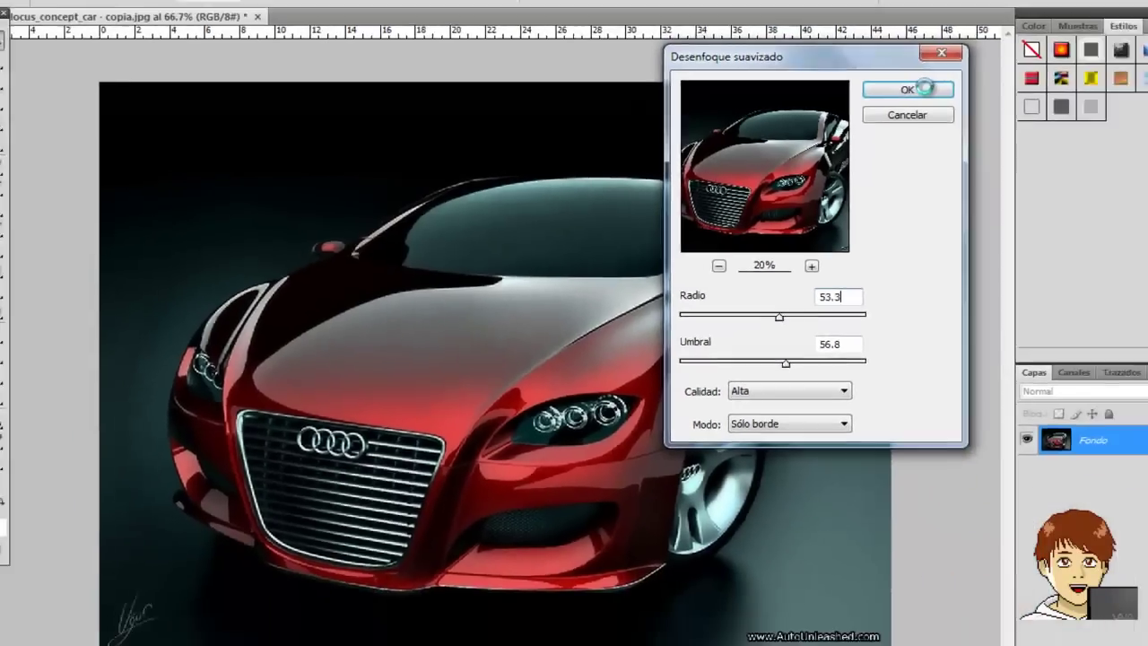
pyautogui.click(1071, 59)
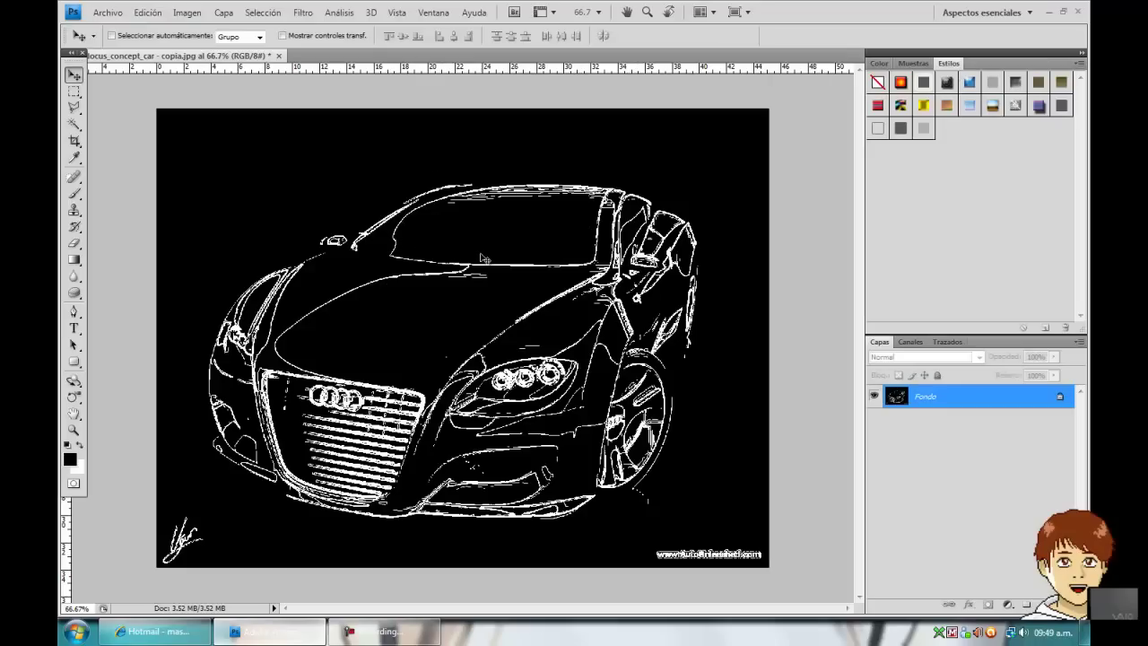
# Step: Invert the image via Imagen > Ajustes > Invertir to get black outlines on white
pyautogui.click(187, 13)
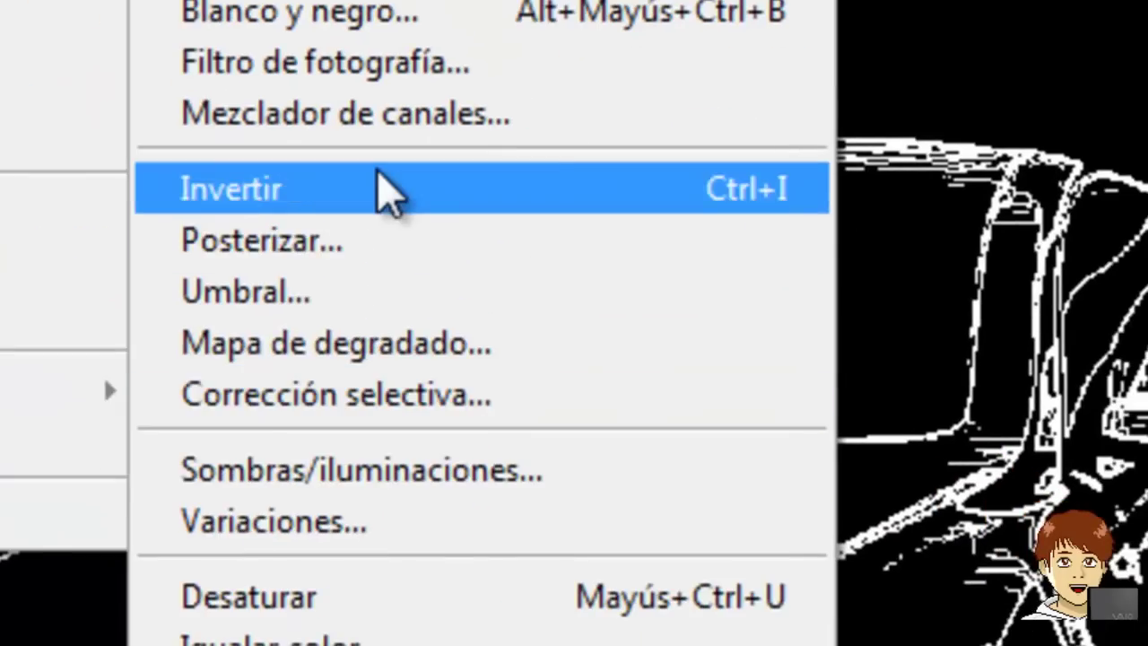
pyautogui.click(399, 202)
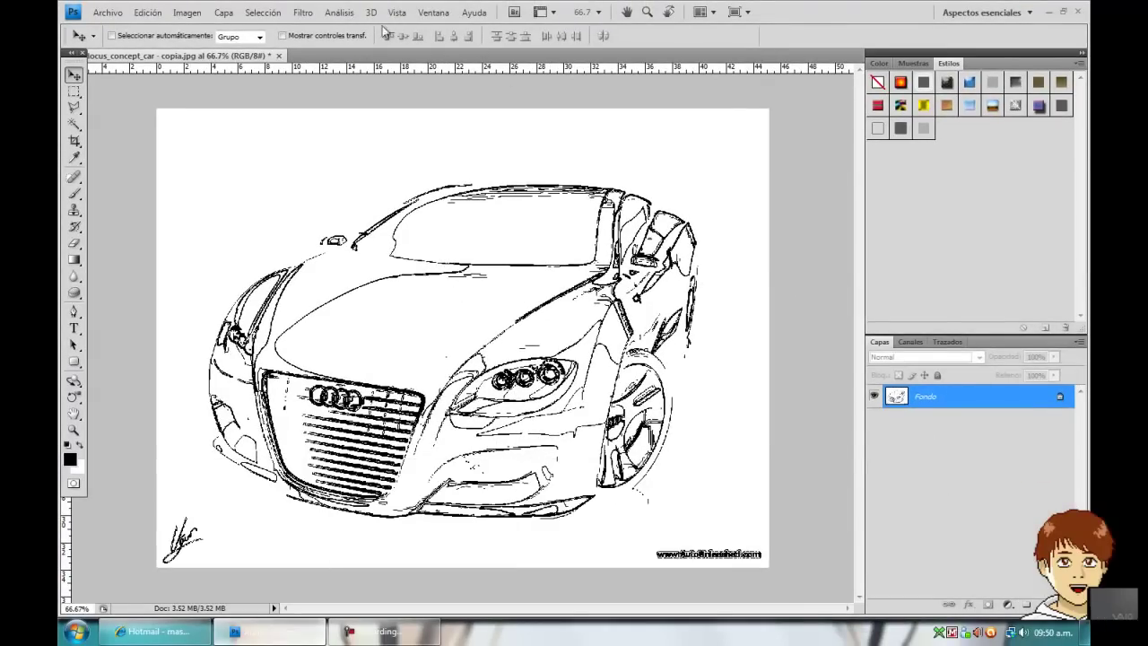
# Step: Paint out the lower-right watermark and lower-left signature with a white brush
pyautogui.click(303, 13)
pyautogui.moveTo(324, 145)
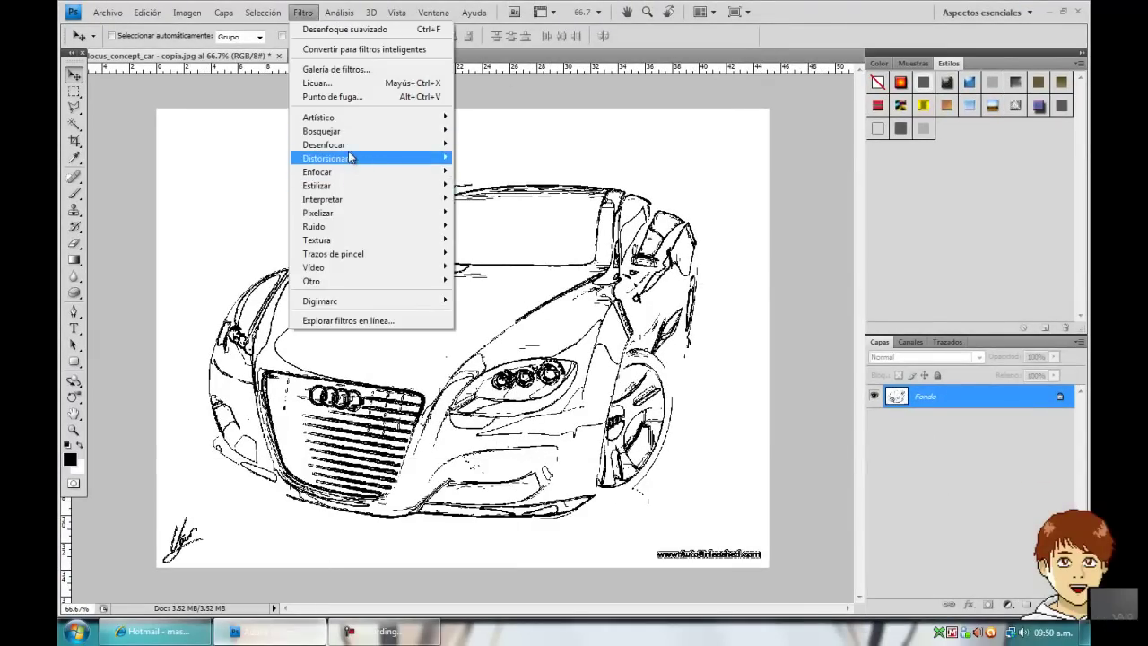
pyautogui.click(735, 180)
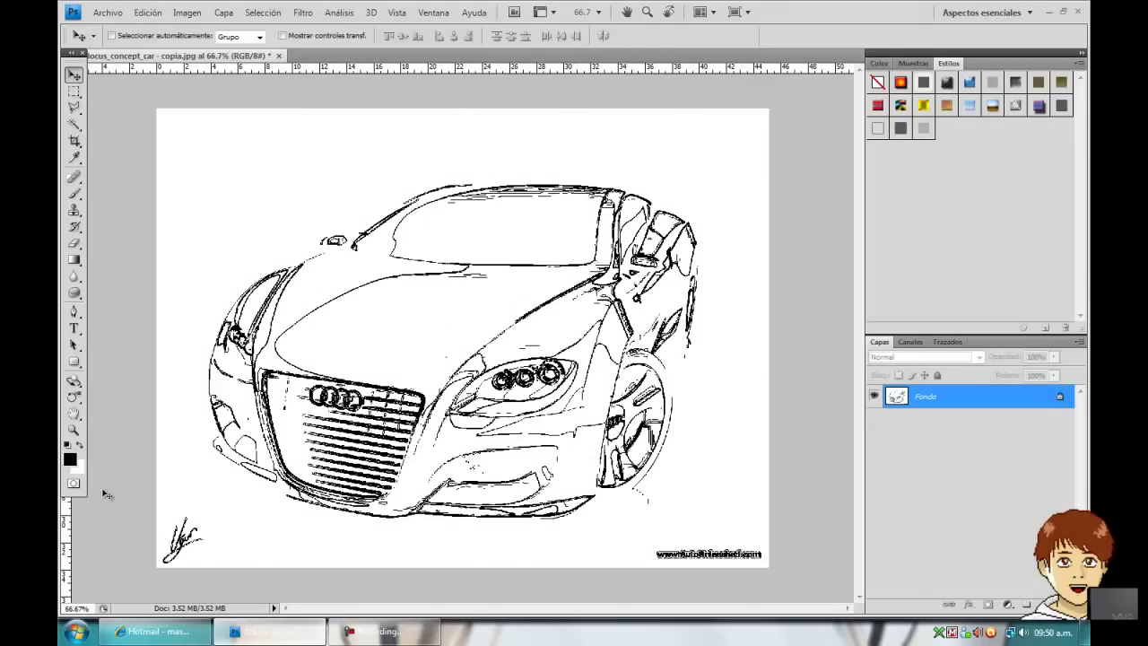
pyautogui.click(74, 243)
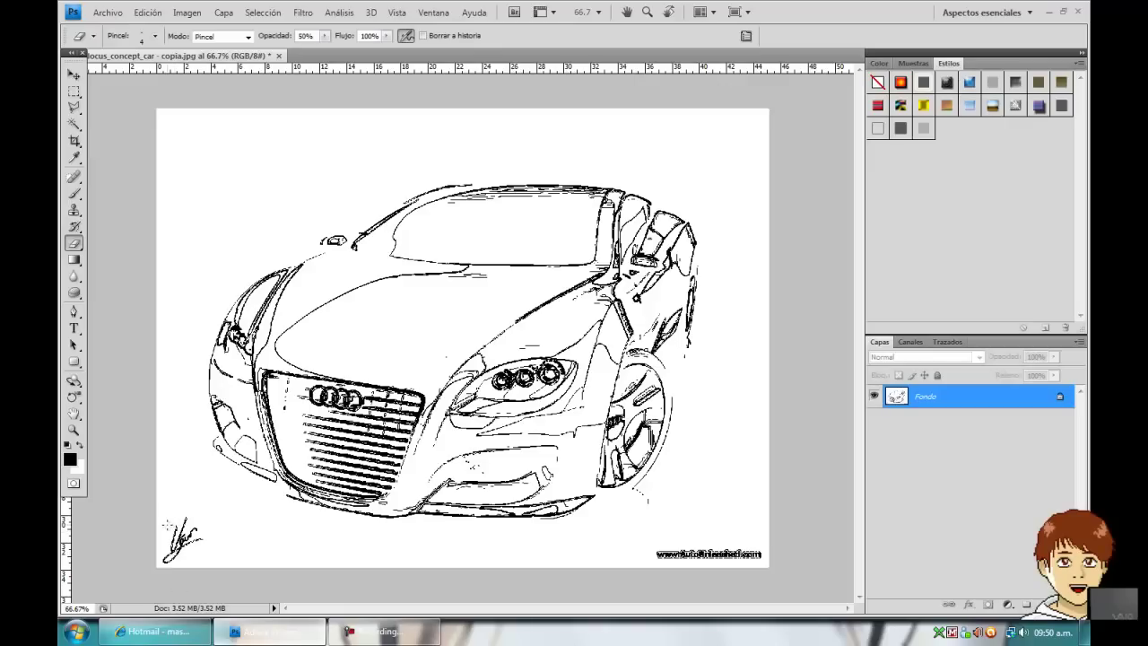
pyautogui.click(74, 193)
pyautogui.click(124, 196)
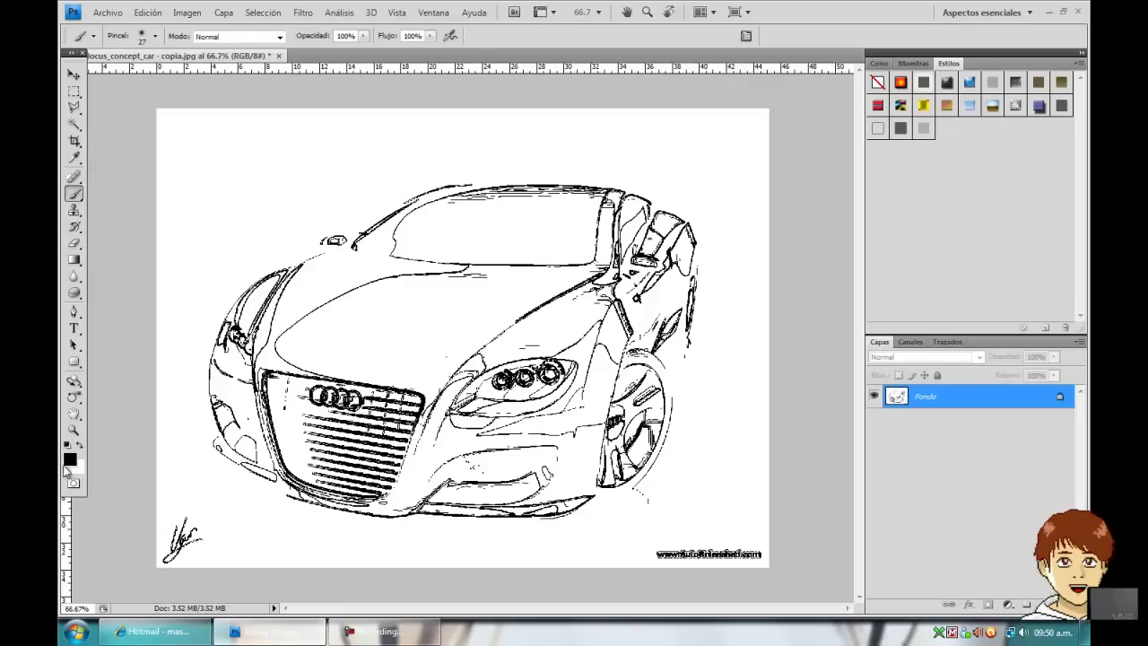
pyautogui.click(70, 457)
pyautogui.moveTo(747, 559); pyautogui.dragTo(672, 558)
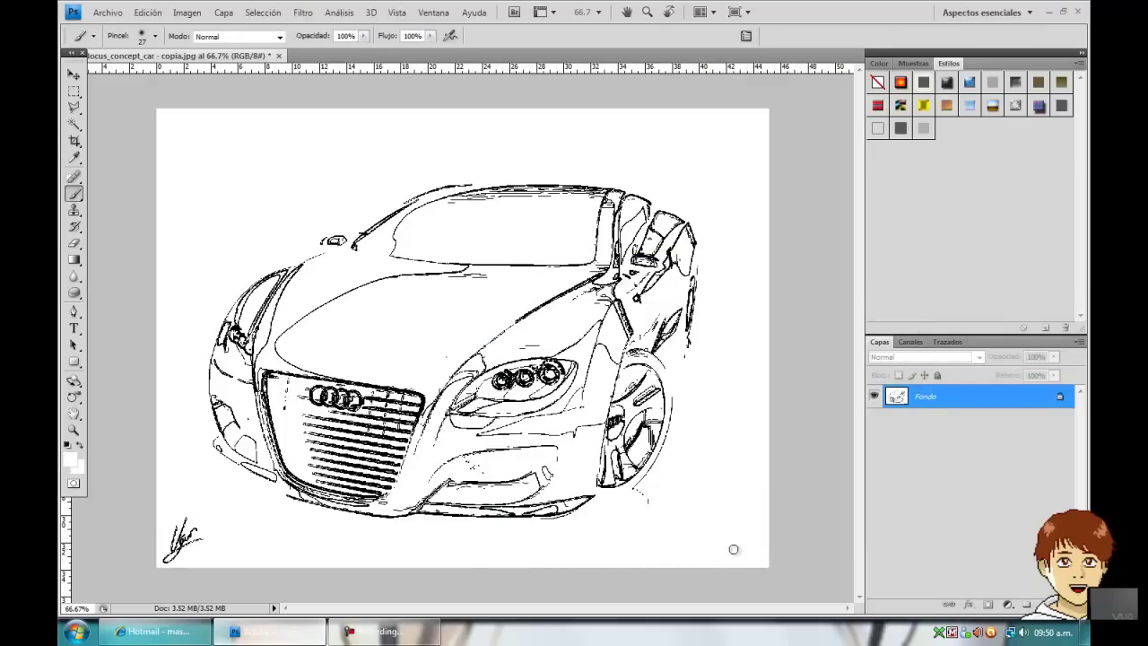
pyautogui.moveTo(192, 522); pyautogui.dragTo(172, 545)
# Step: Start a Save As to the desktop, then cancel it
pyautogui.click(107, 12)
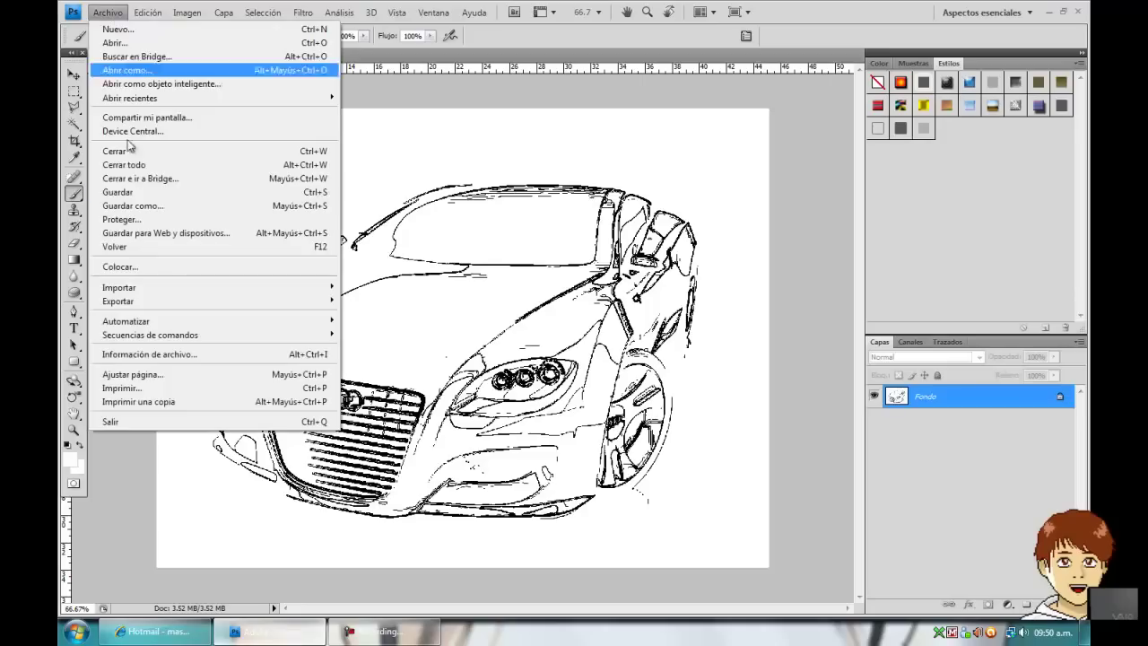
pyautogui.click(152, 205)
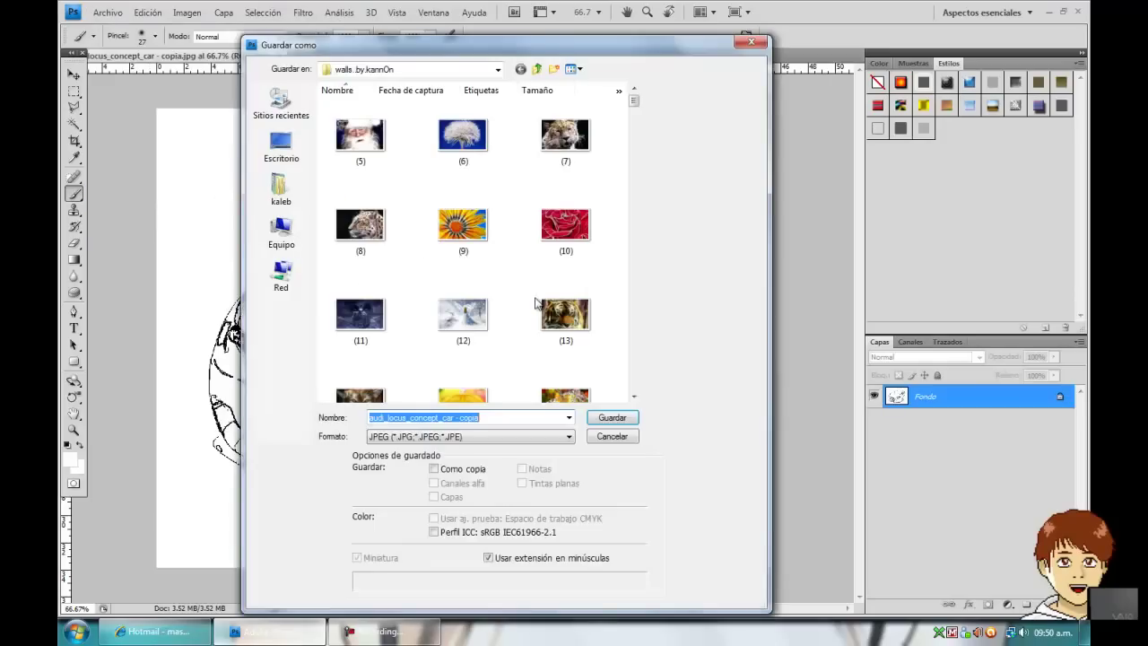
pyautogui.click(282, 147)
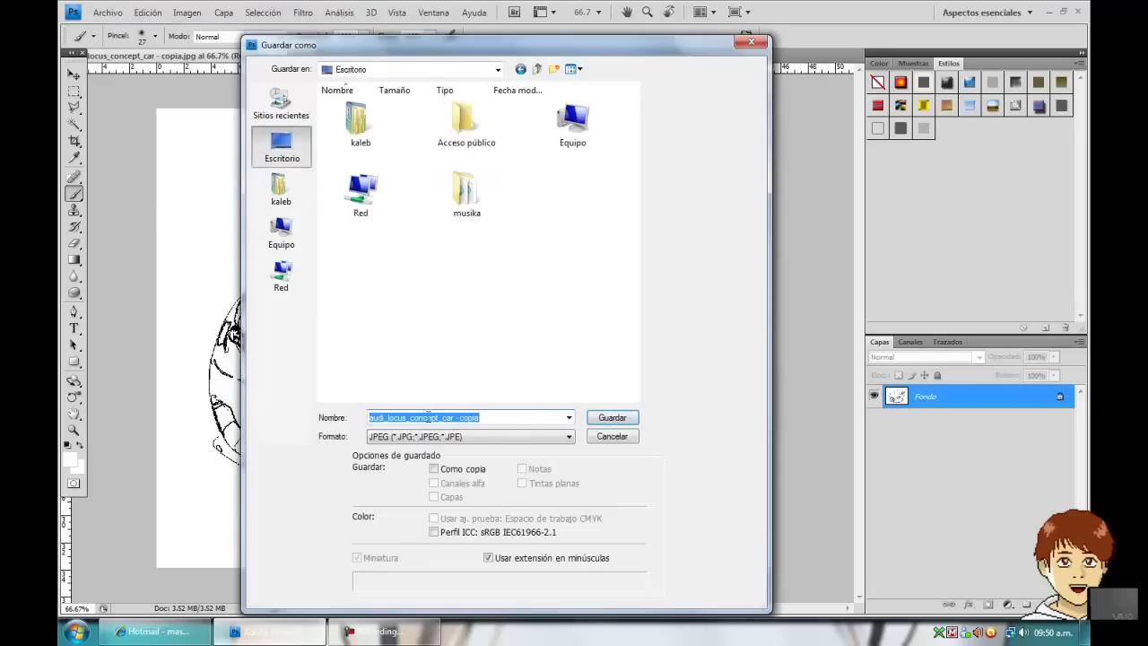
pyautogui.click(613, 437)
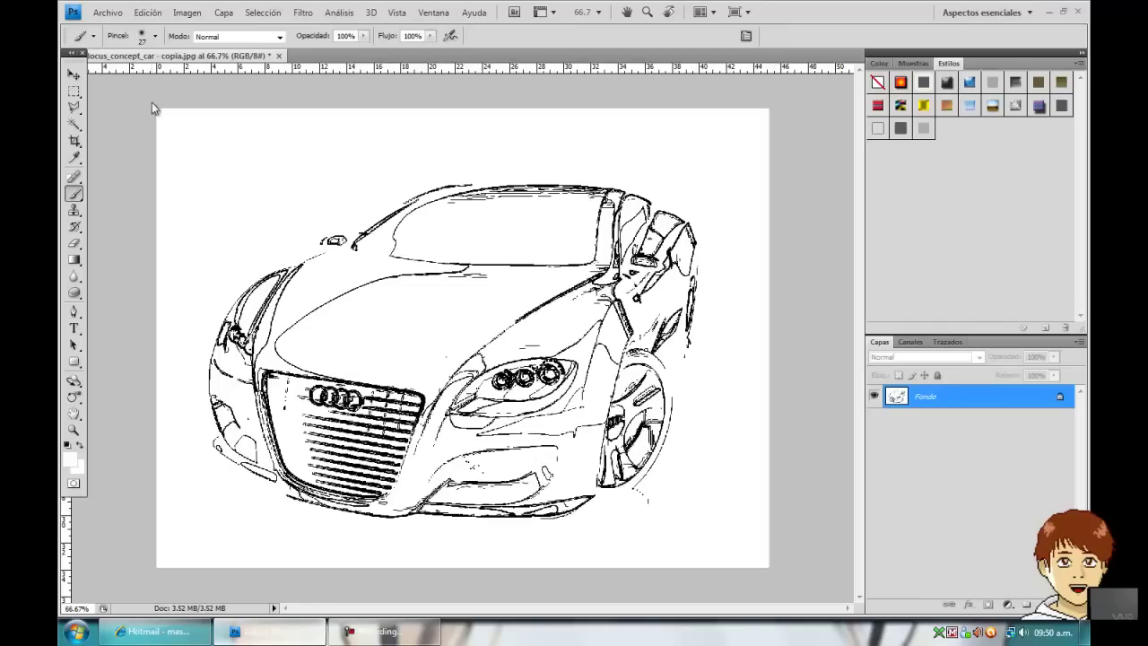
# Step: Save the sketch to the desktop as JPEG 'audi_locus_concept_car - copia', accepting the JPEG options
pyautogui.click(107, 13)
pyautogui.press('Escape')
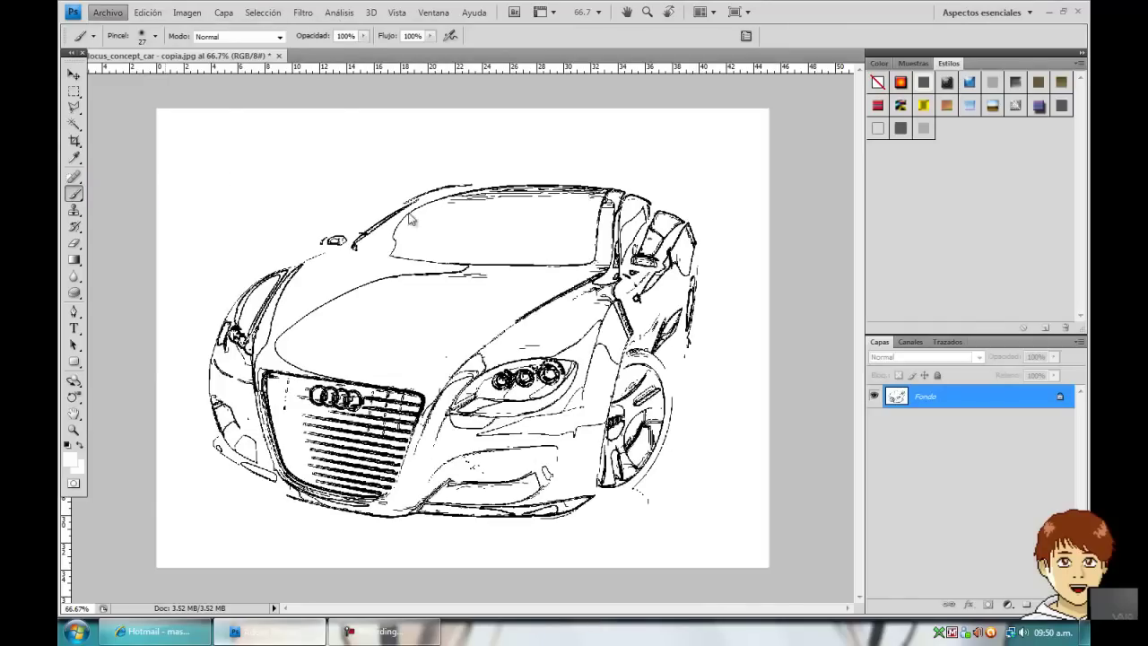
pyautogui.hotkey('ctrl', 'shift', 's')
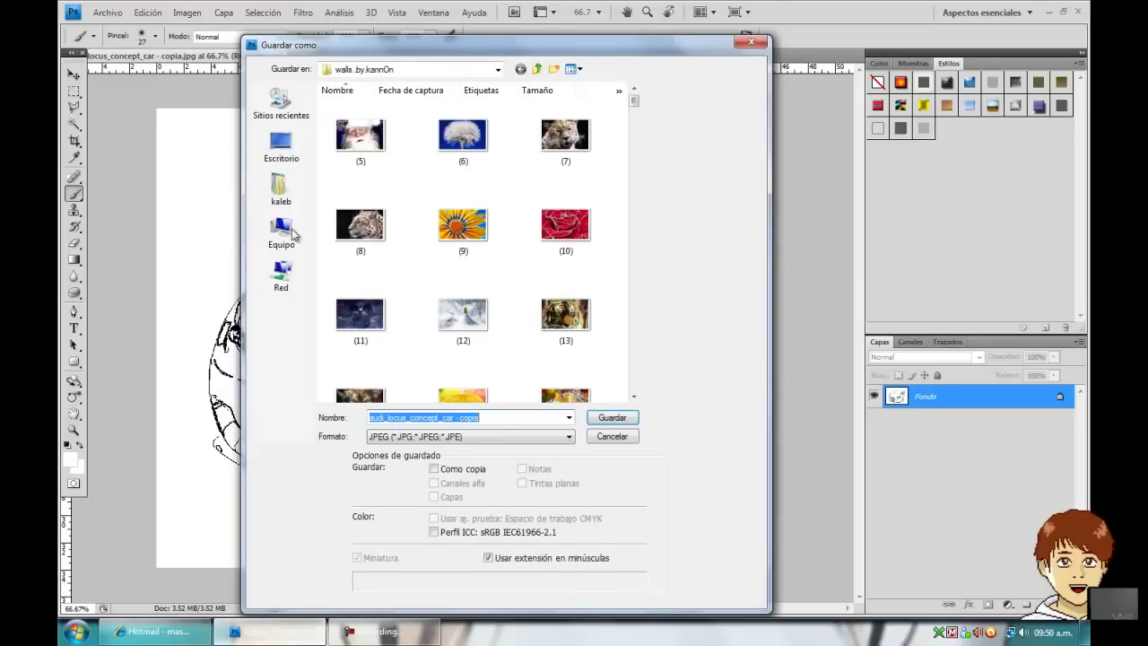
pyautogui.click(281, 143)
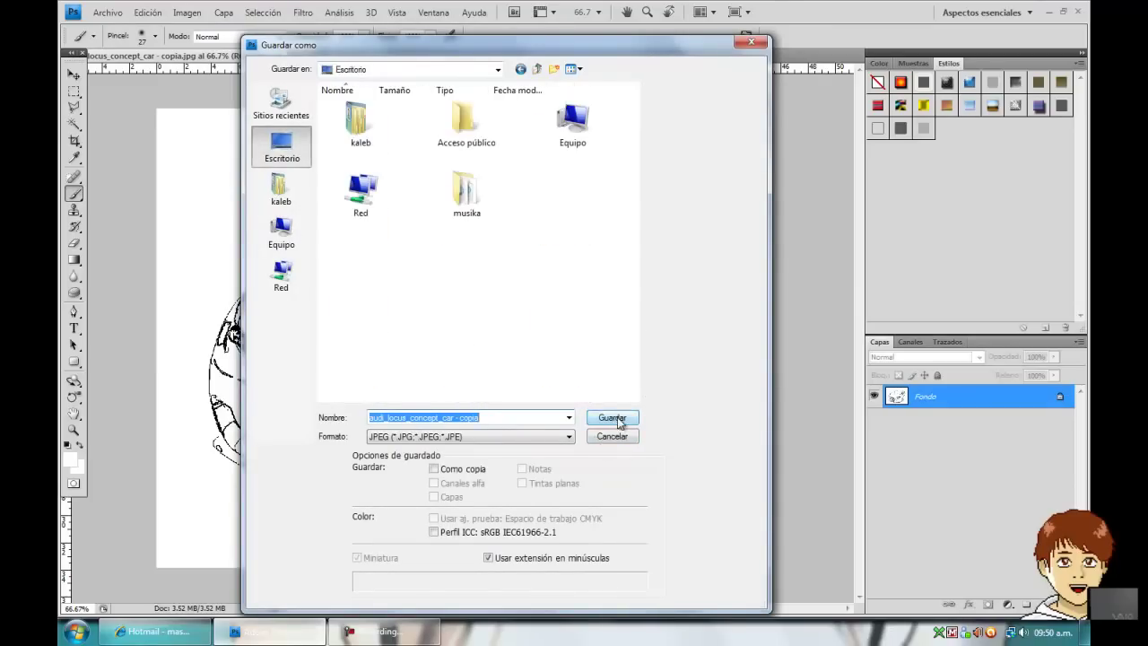
pyautogui.click(612, 418)
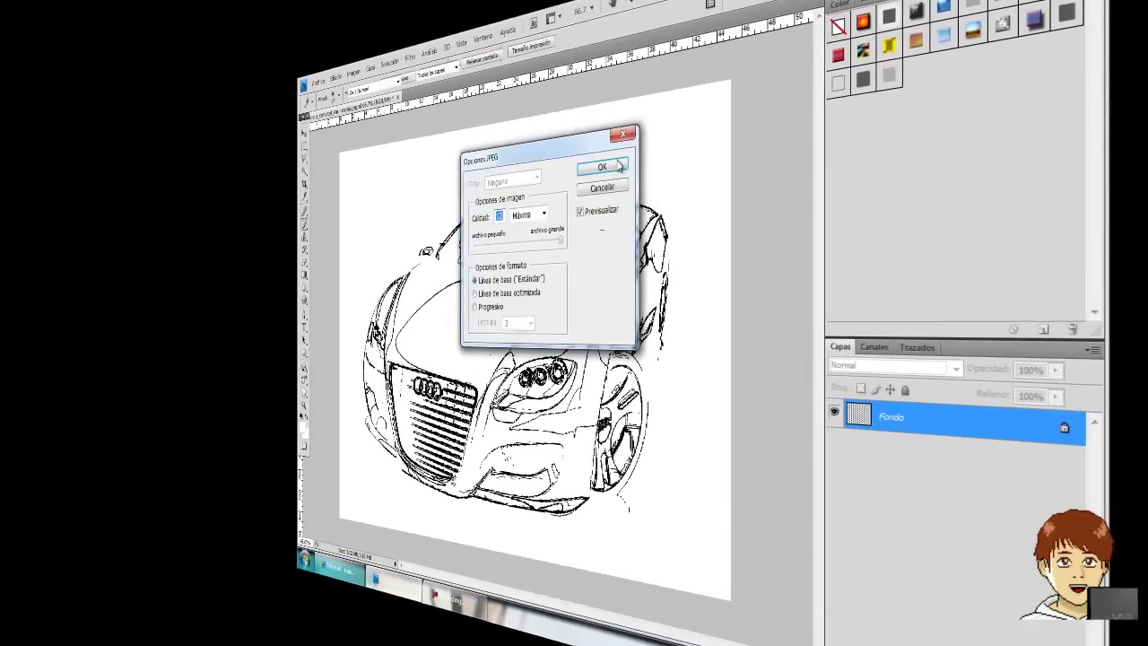
pyautogui.click(618, 160)
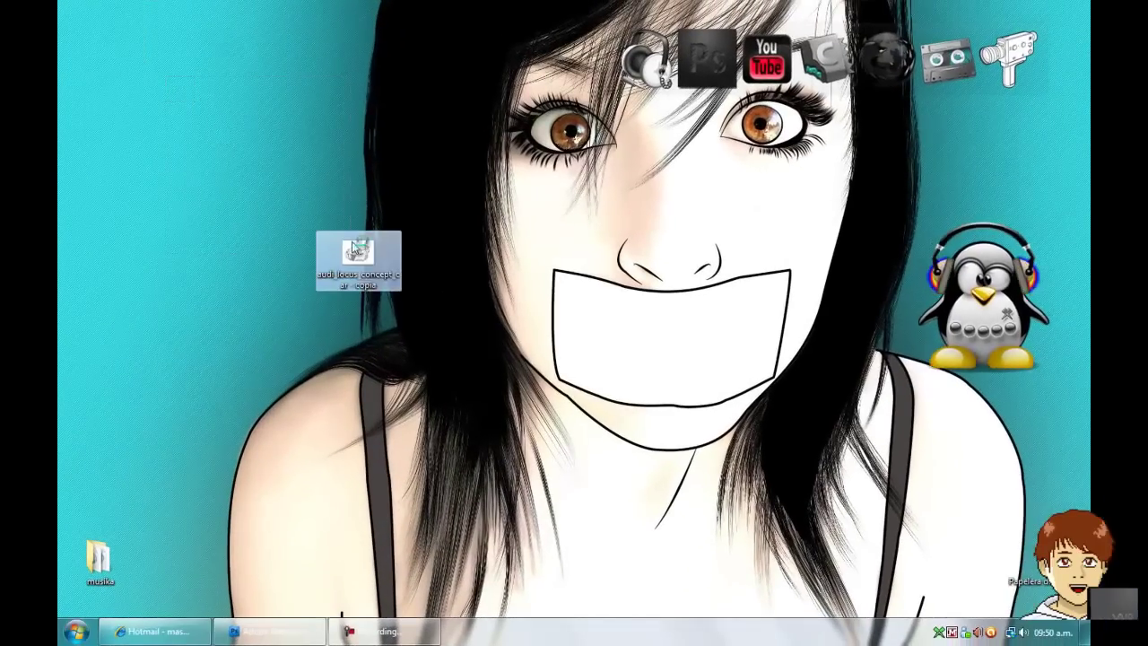
pyautogui.doubleClick(364, 257)
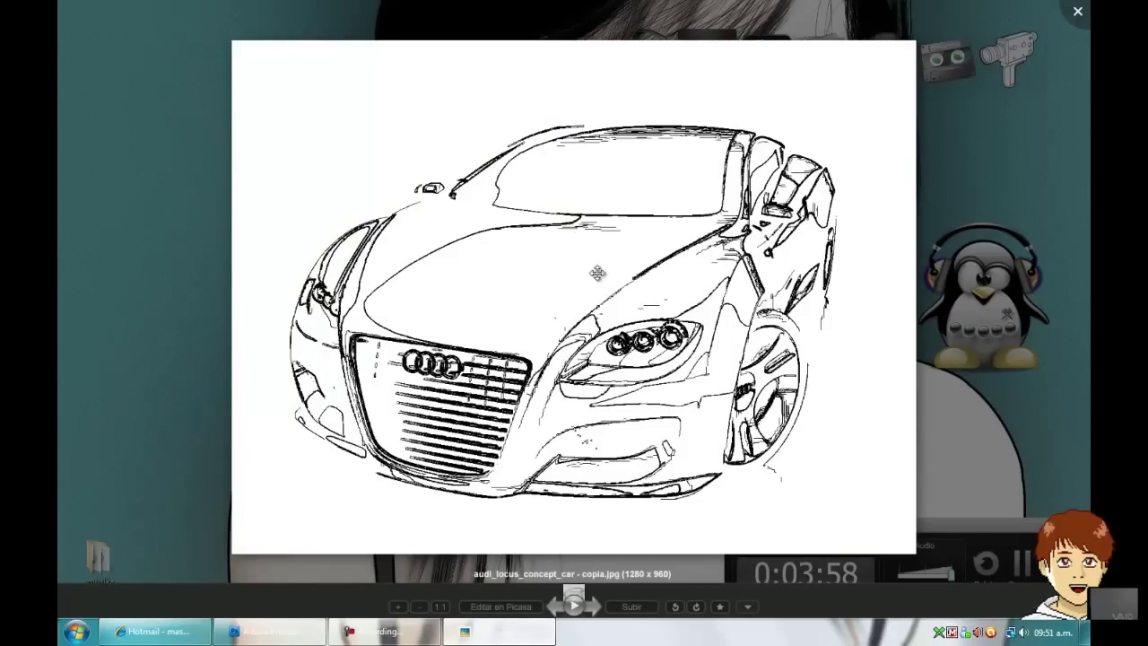
pyautogui.click(1080, 15)
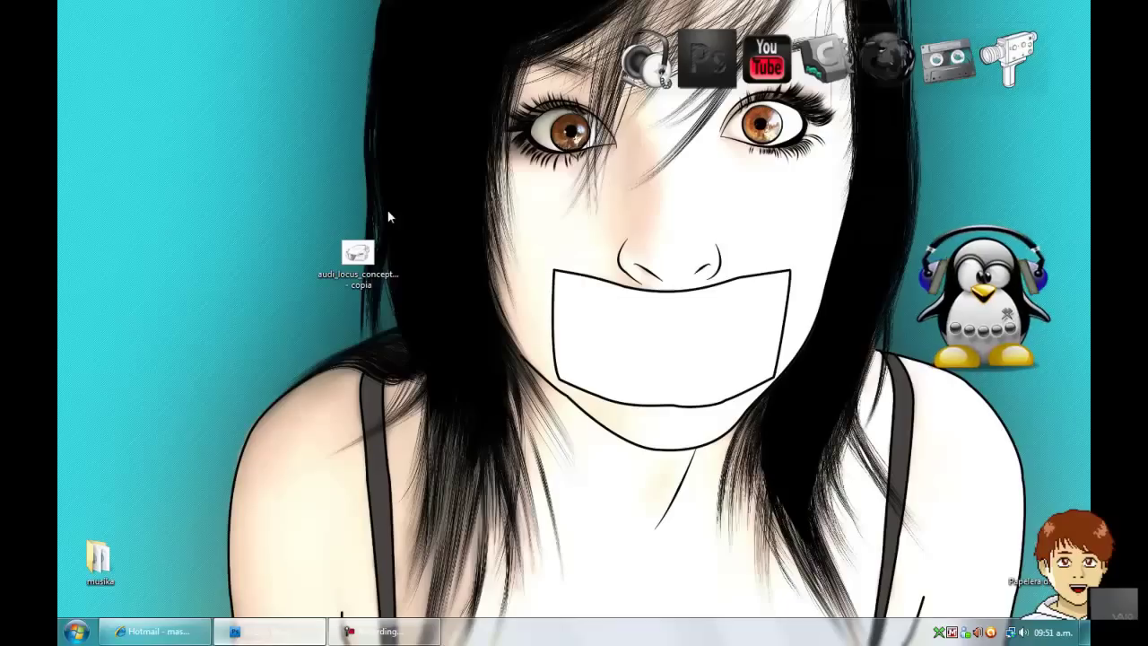
# Step: Move the sketch icon to the desktop's top-left corner and quit Photoshop, choosing No to saving
pyautogui.moveTo(357, 255); pyautogui.dragTo(101, 26)
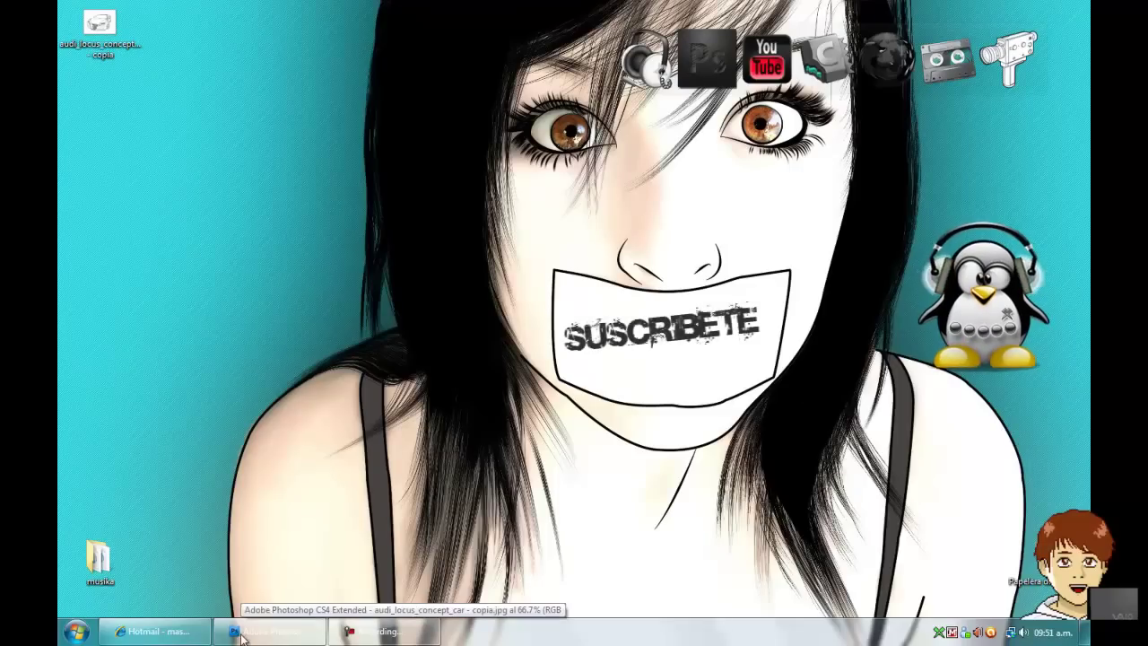
pyautogui.click(269, 633)
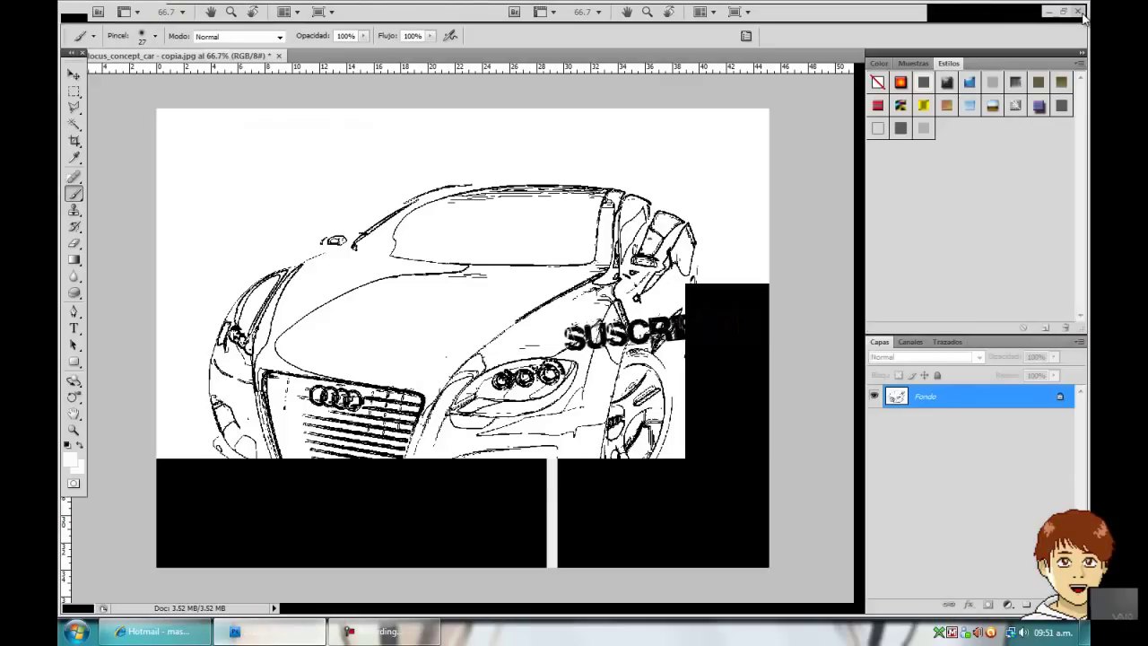
pyautogui.click(1078, 12)
pyautogui.click(577, 240)
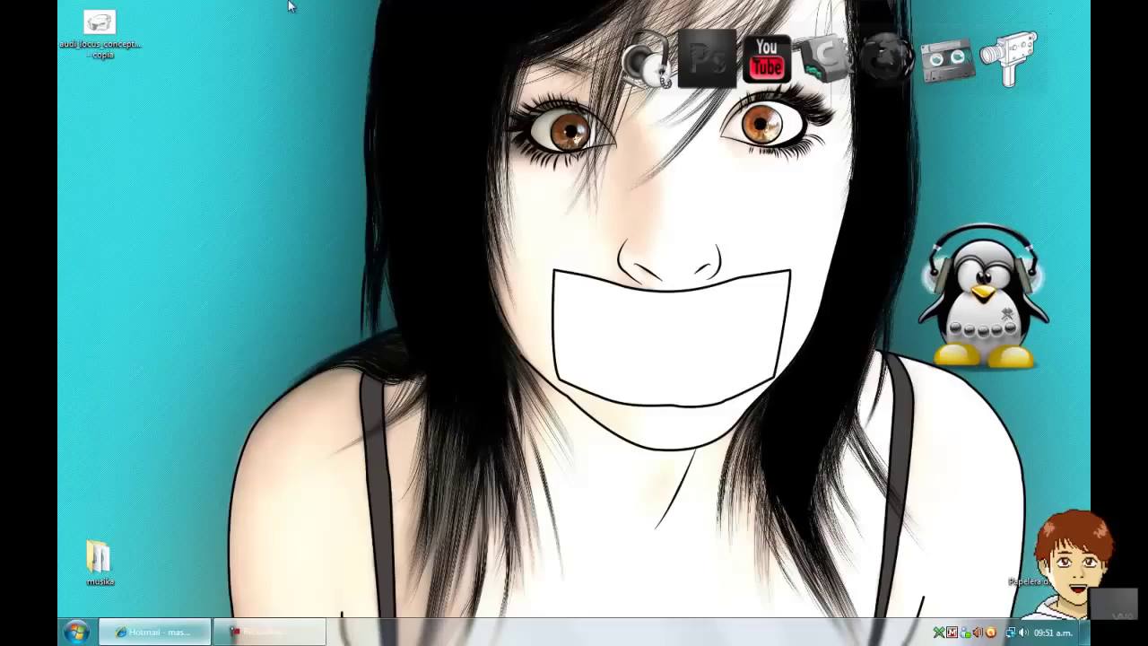
pyautogui.moveTo(1073, 136); pyautogui.dragTo(888, 429)
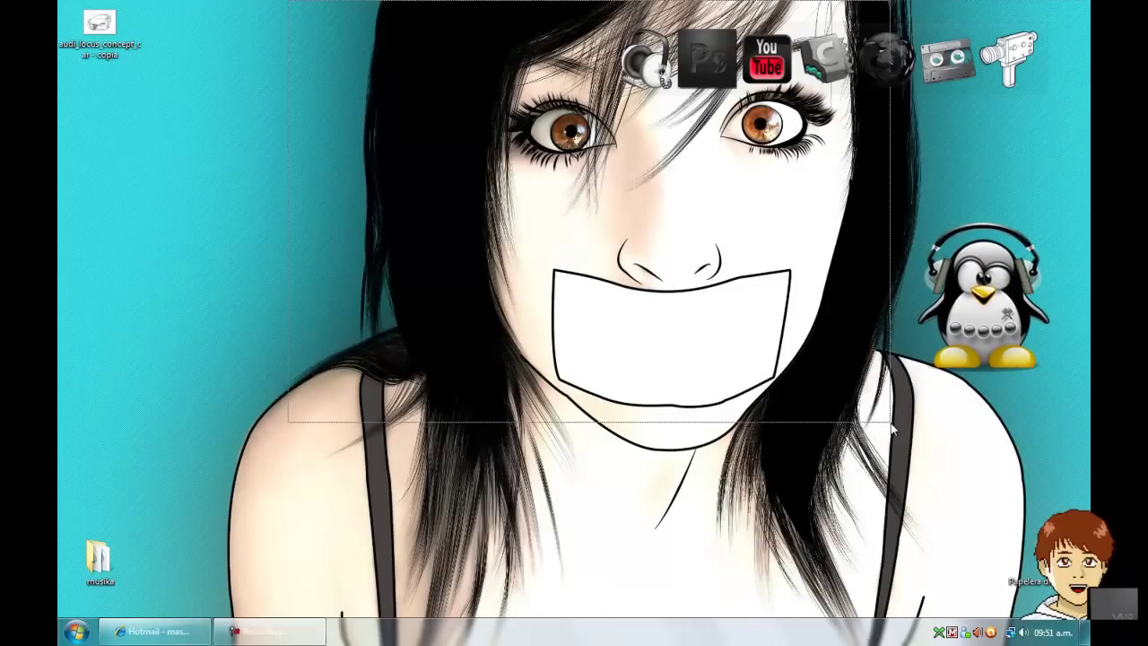
pyautogui.moveTo(888, 430)
pyautogui.mouseDown()
pyautogui.moveTo(945, 507)
pyautogui.moveTo(1000, 487)
pyautogui.moveTo(303, 1)
pyautogui.moveTo(846, 579)
pyautogui.mouseUp()
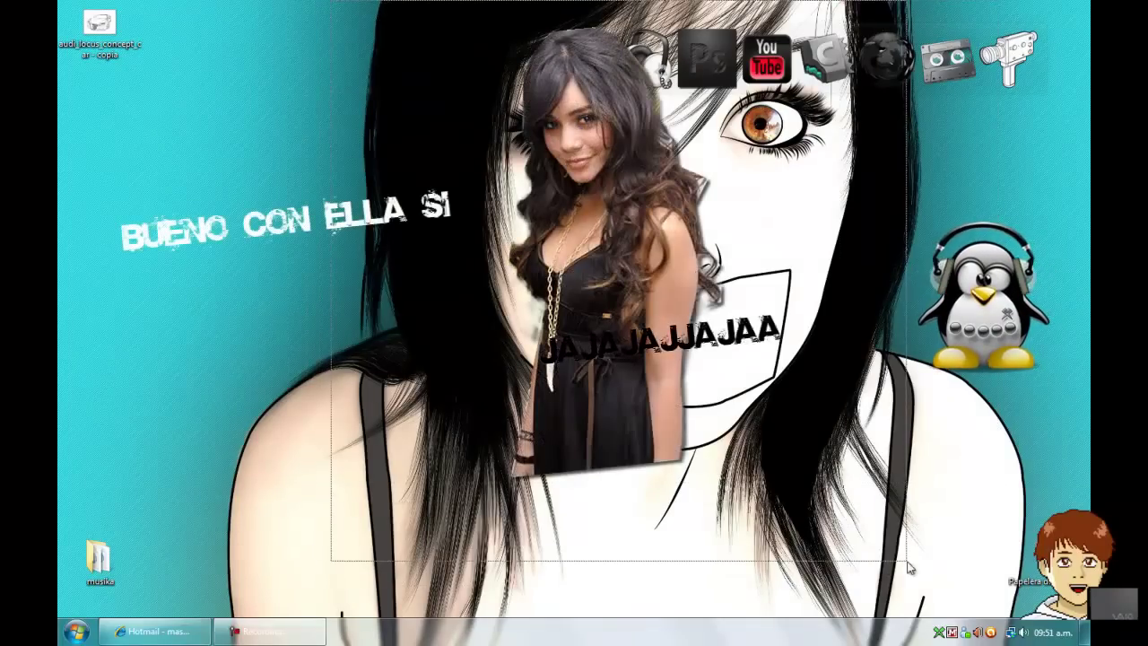